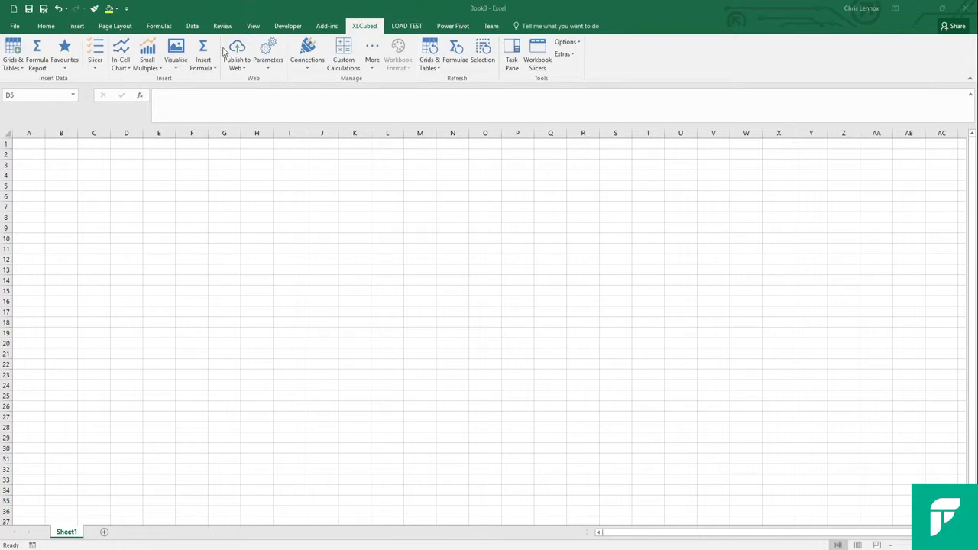
Check the workbook's existing connection to the Adventure Works cube in the connection manager
left_click(303, 51)
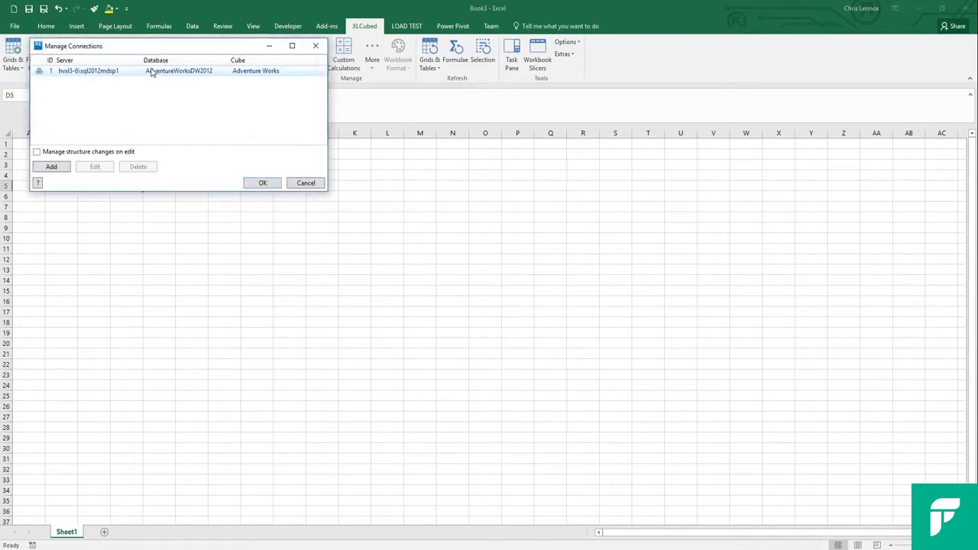
left_click(151, 71)
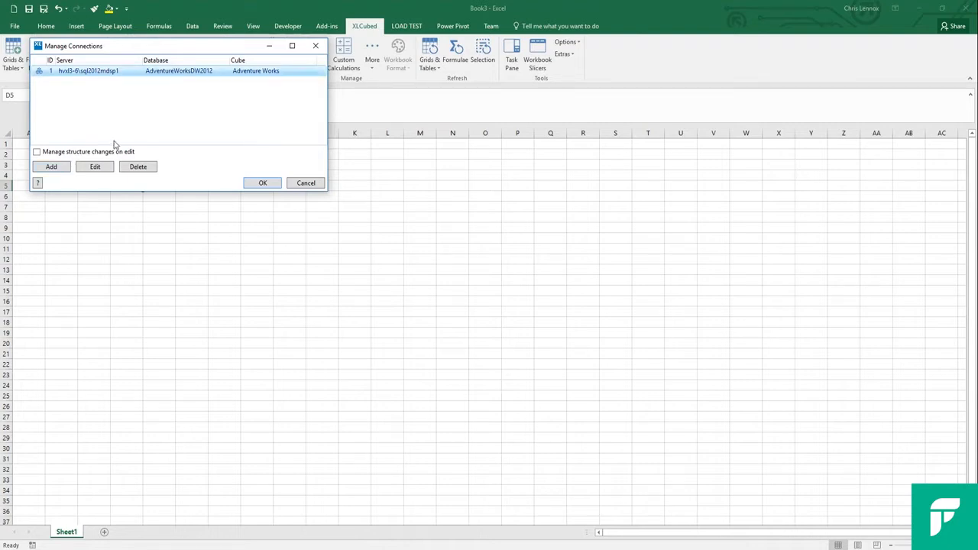
left_click(260, 183)
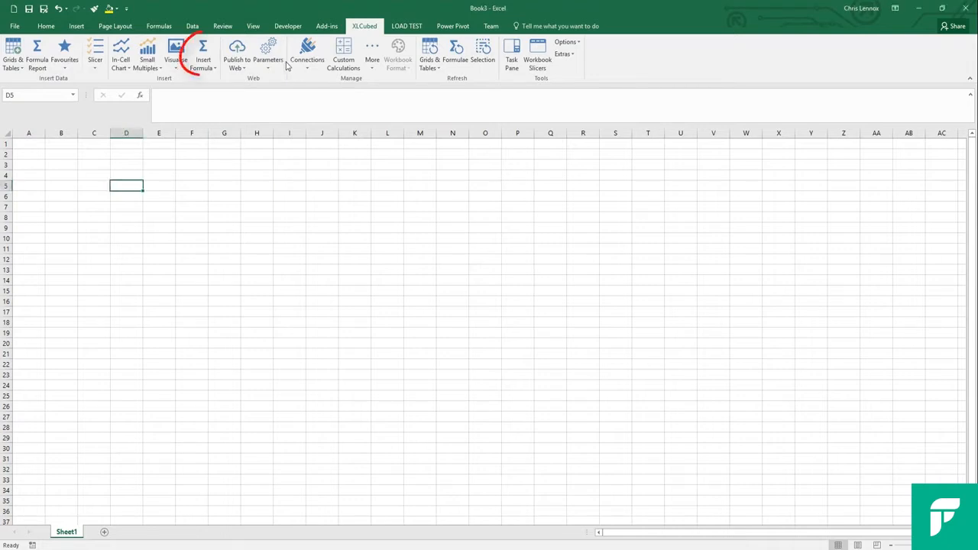
Insert the Reseller Sales Amount member from the Measures hierarchy at D5 and label it Measure in C5
left_click(204, 61)
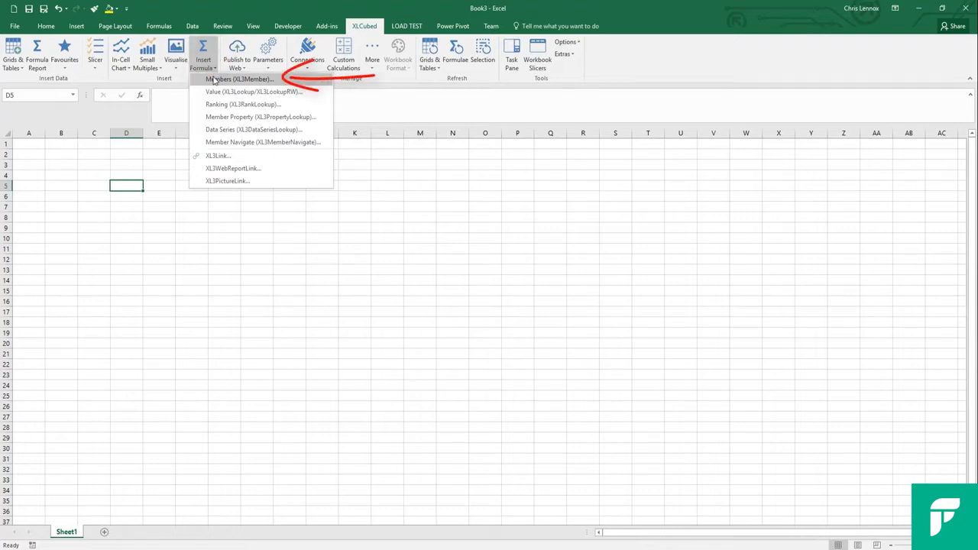
left_click(215, 80)
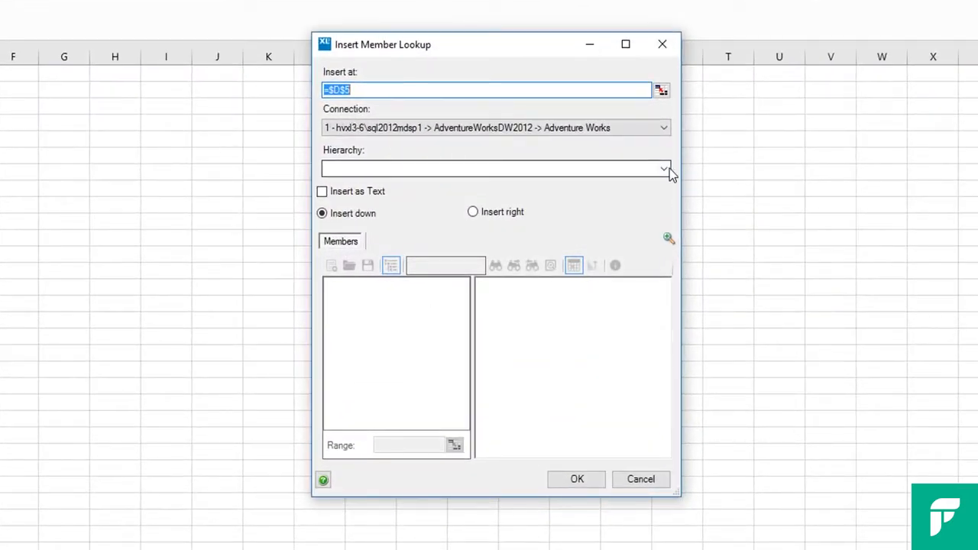
left_click(664, 168)
left_click(406, 185)
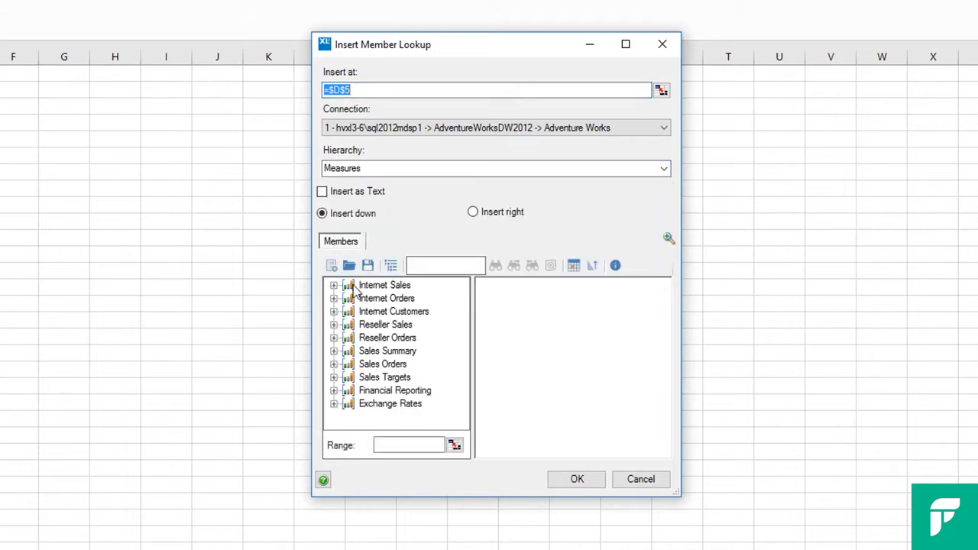
left_click(333, 324)
left_click(413, 299)
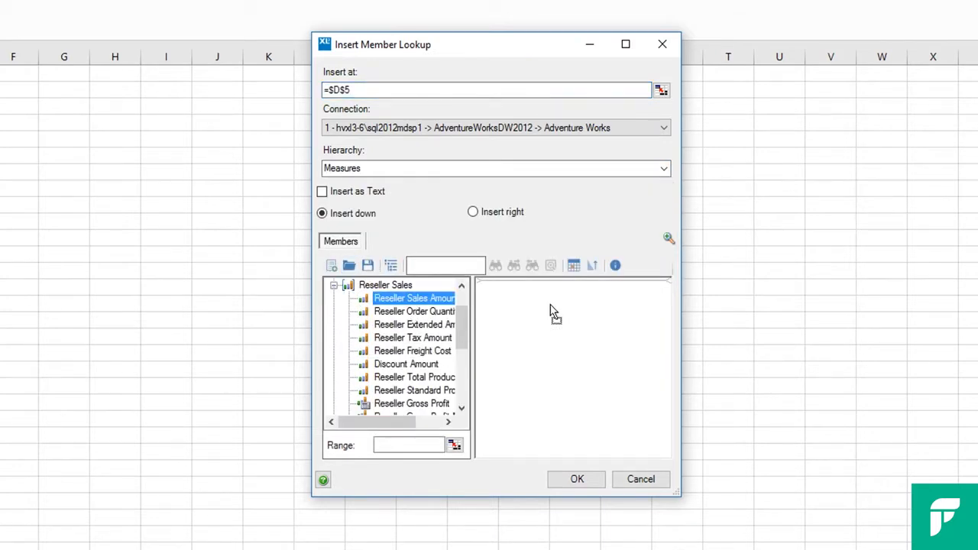
left_click_drag(550, 306, 550, 310)
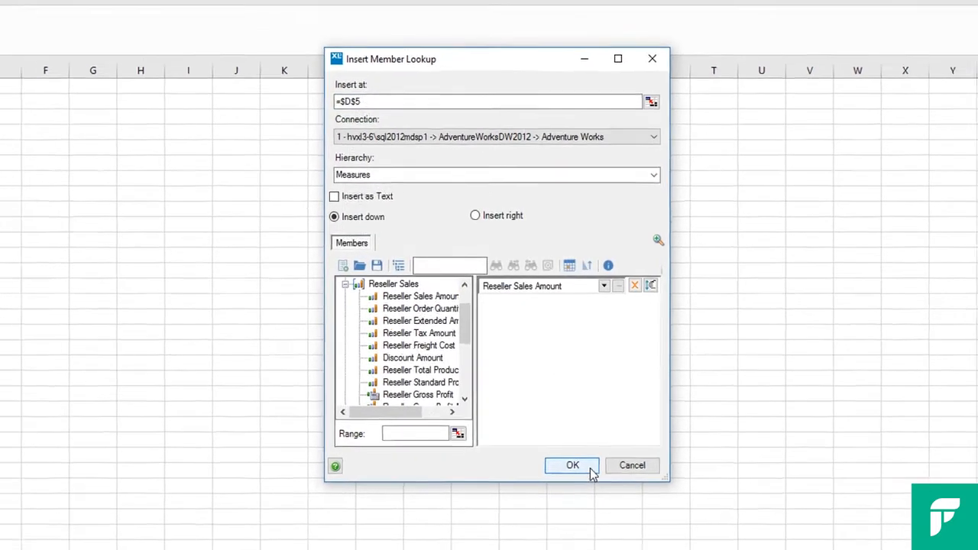
left_click(587, 481)
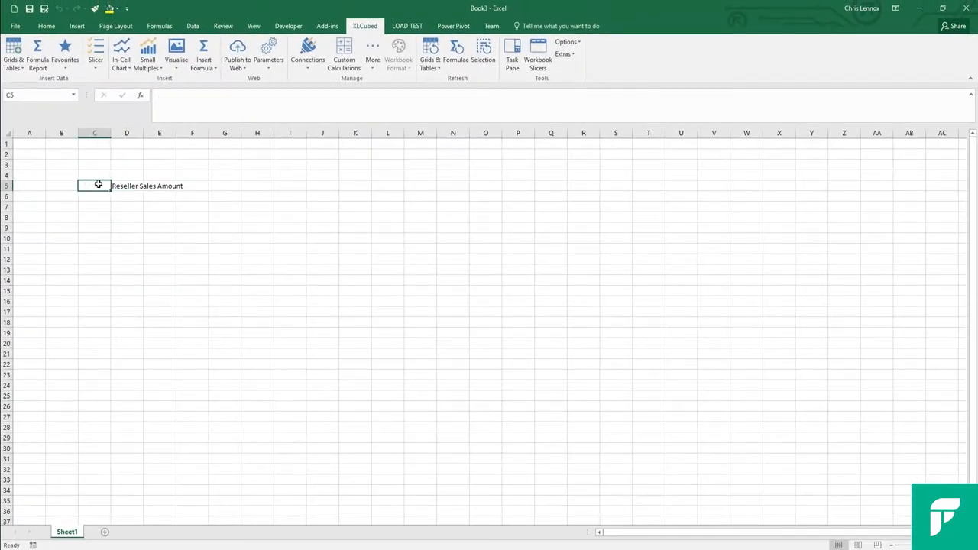
type("Measure")
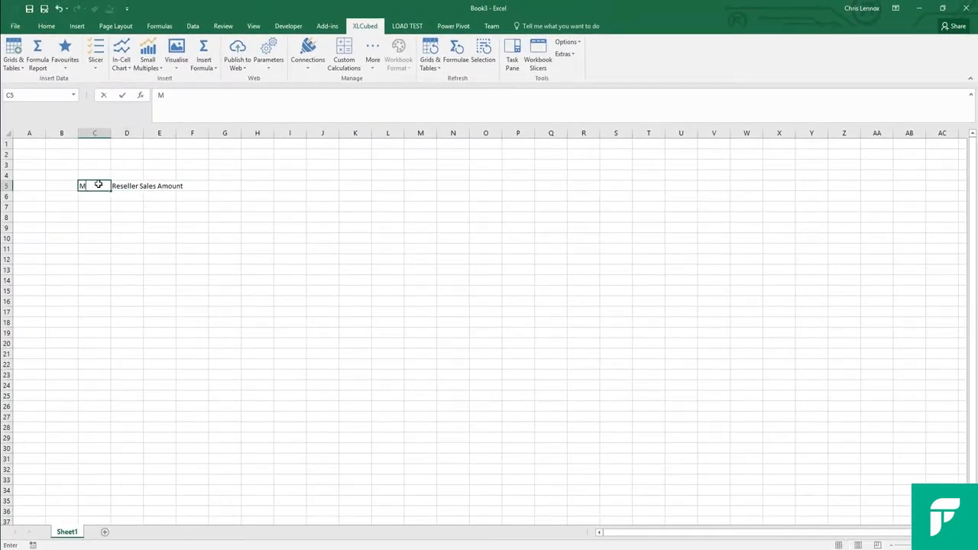
key("Return")
Start a member formula (XL3Member) at C8 using the Geography hierarchy
key("Down")
key("Down")
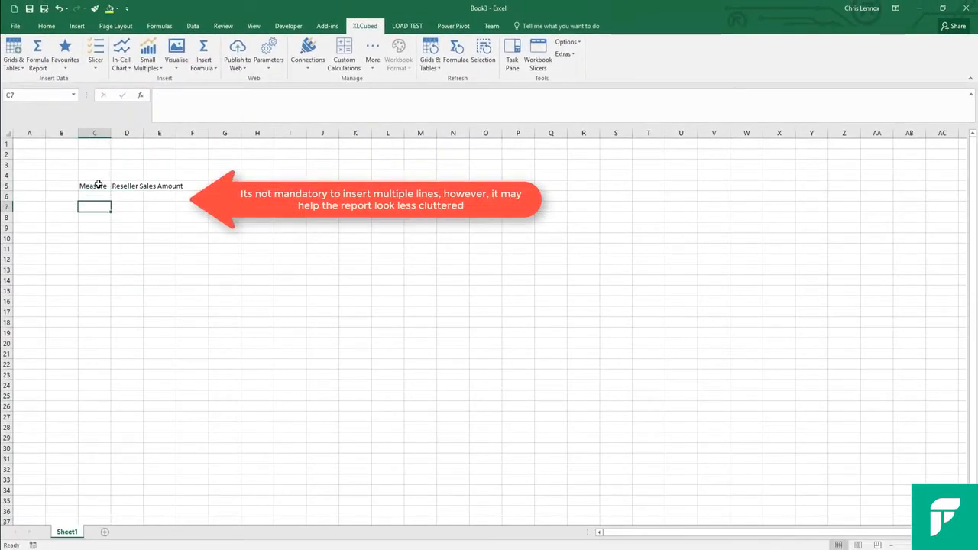
left_click(205, 59)
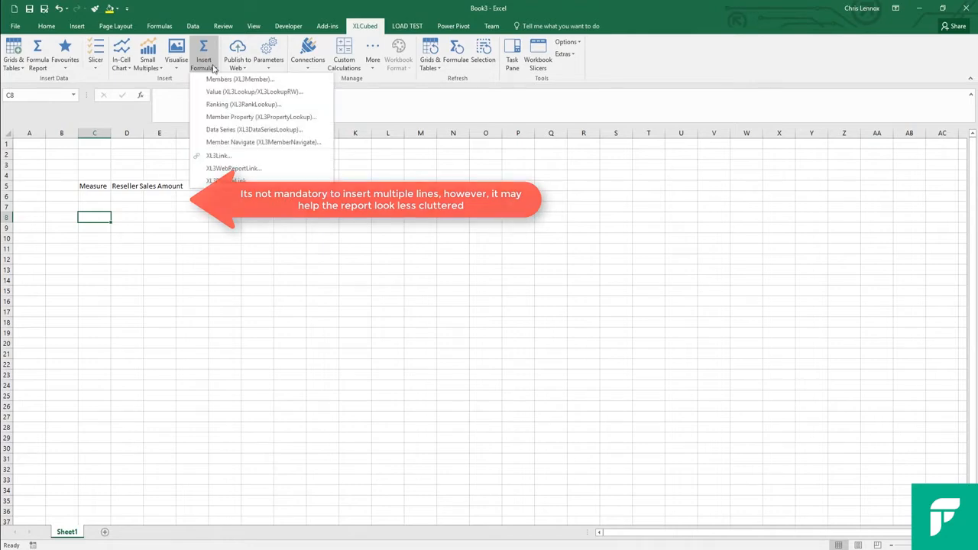
left_click(214, 76)
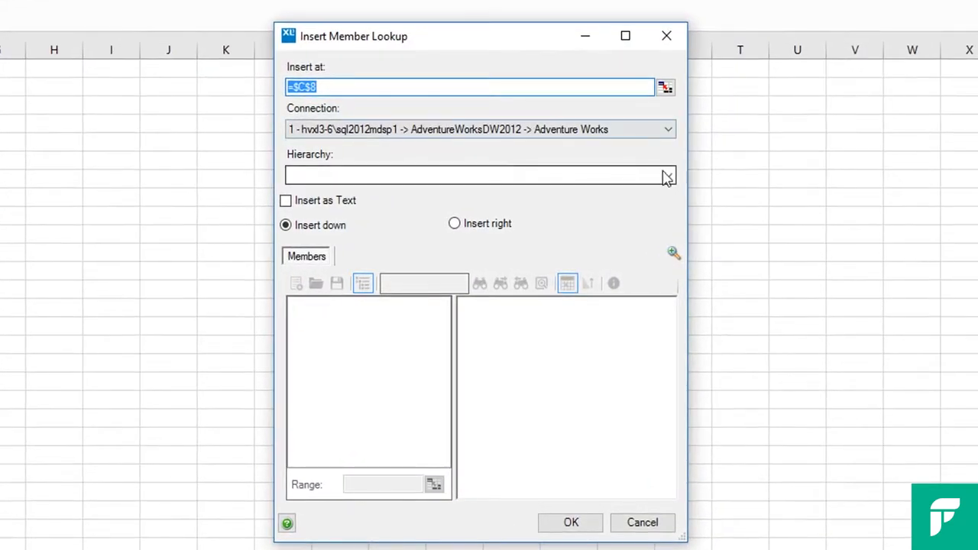
left_click(668, 175)
left_click(354, 312)
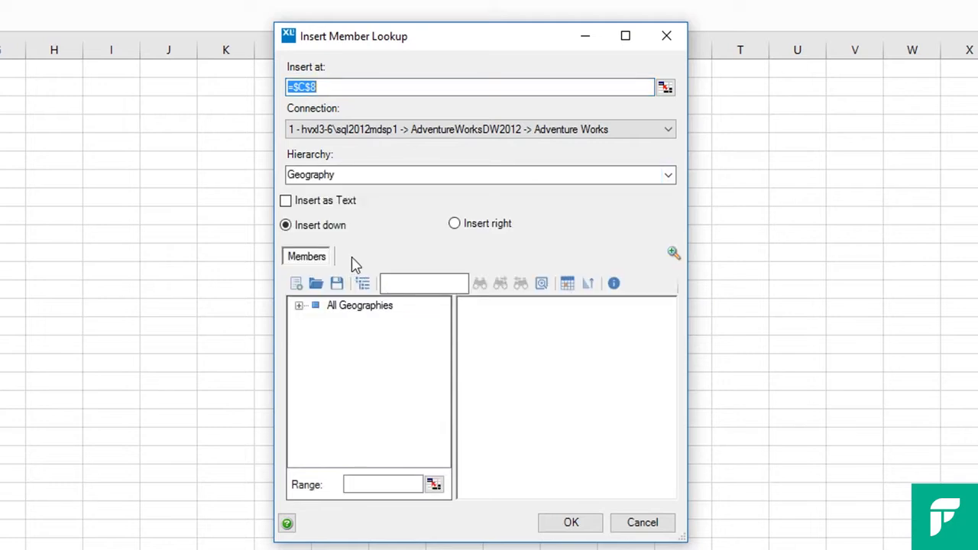
Insert the Geography members Australia, Canada, France, Germany, United Kingdom and United States downwards from C8
left_click(299, 305)
left_click(374, 321)
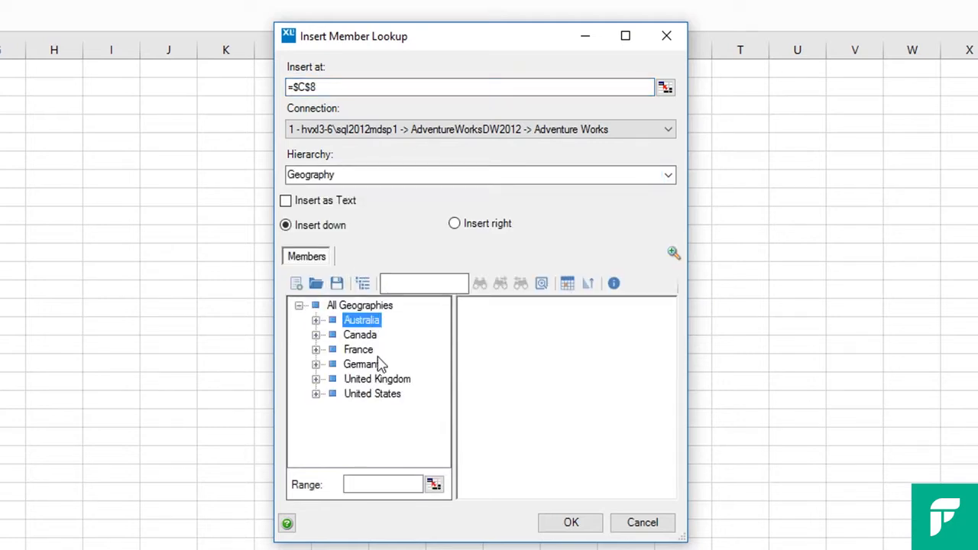
left_click(380, 394, "shift")
left_click_drag(493, 344, 495, 345)
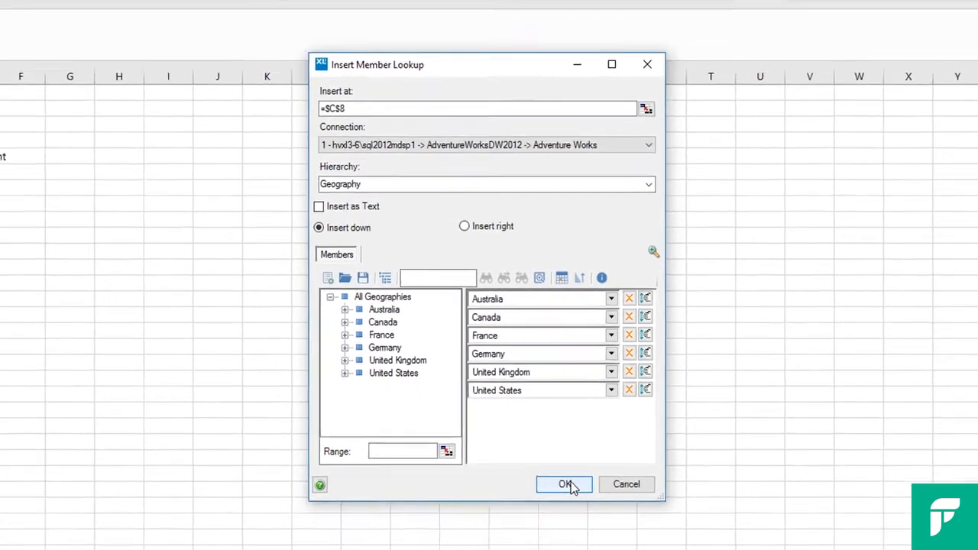
left_click(574, 522)
Start a member formula (XL3Member) at D7 using the Date.Calendar hierarchy
left_click(125, 209)
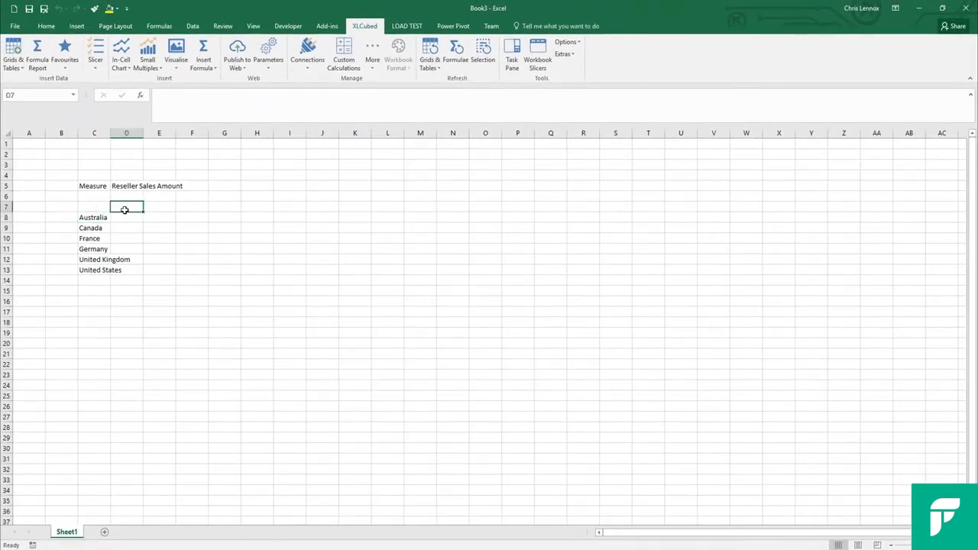
left_click(204, 69)
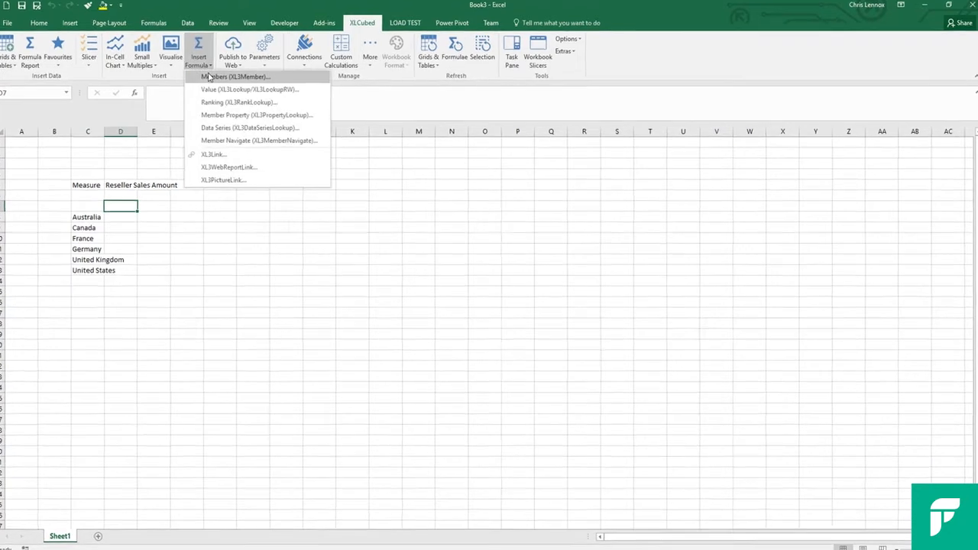
left_click(216, 77)
left_click(669, 177)
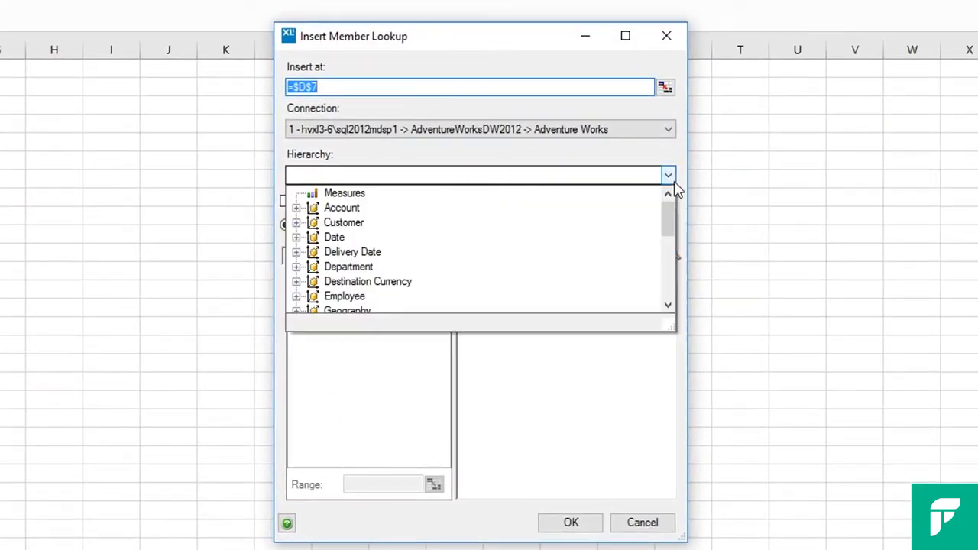
left_click(296, 237)
left_click(312, 251)
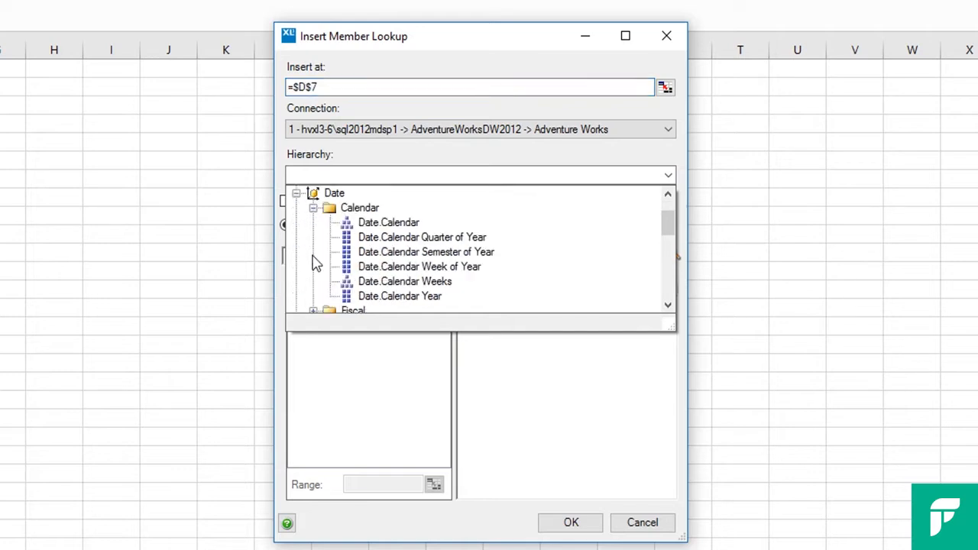
left_click(370, 223)
Insert the calendar year members CY 2012 to CY 2015 from D7 with the Insert right option
left_click(299, 306)
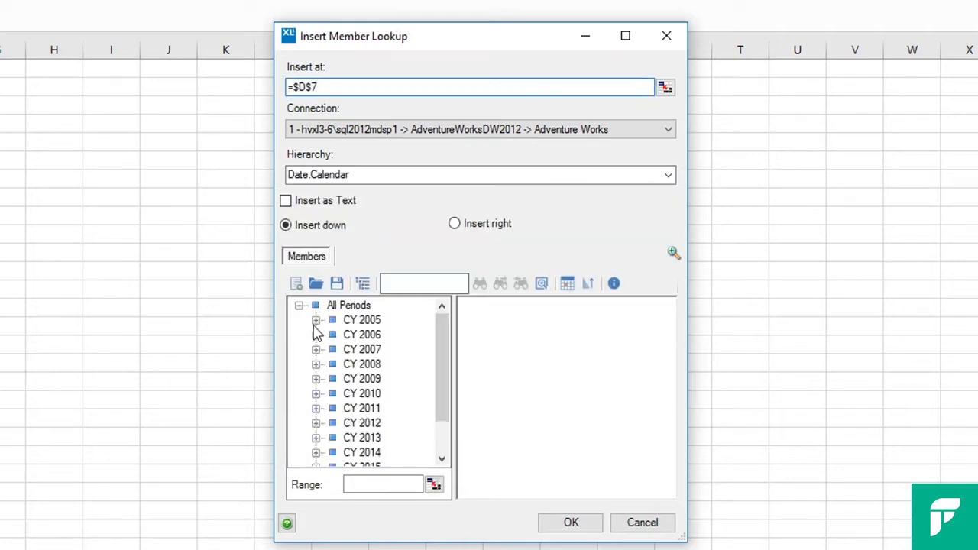
left_click(369, 425)
left_click(380, 466, "shift")
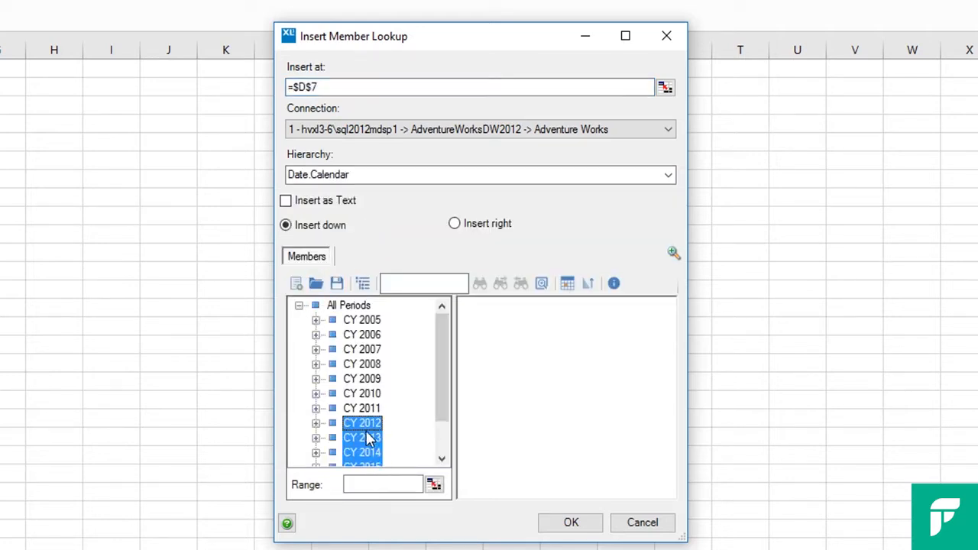
left_click_drag(546, 414, 544, 415)
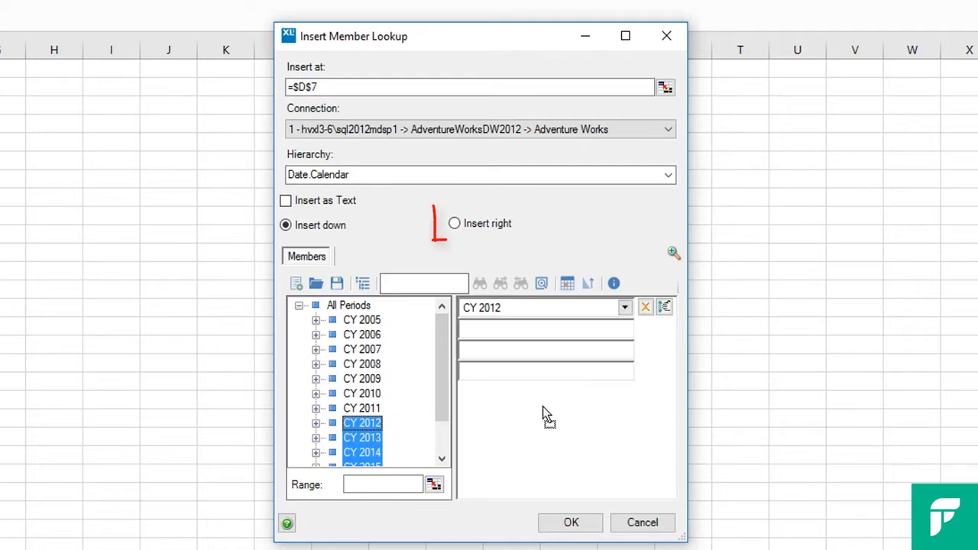
left_click(454, 224)
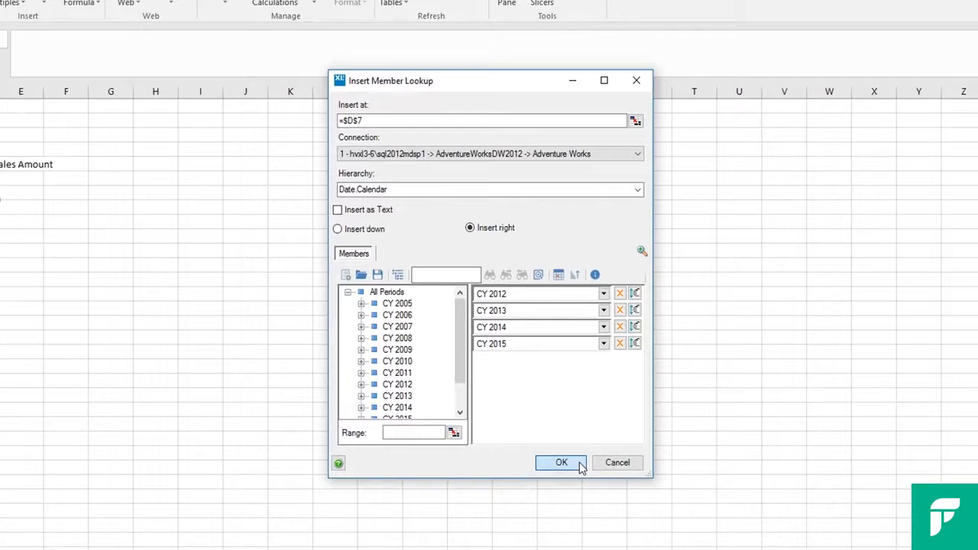
left_click(588, 525)
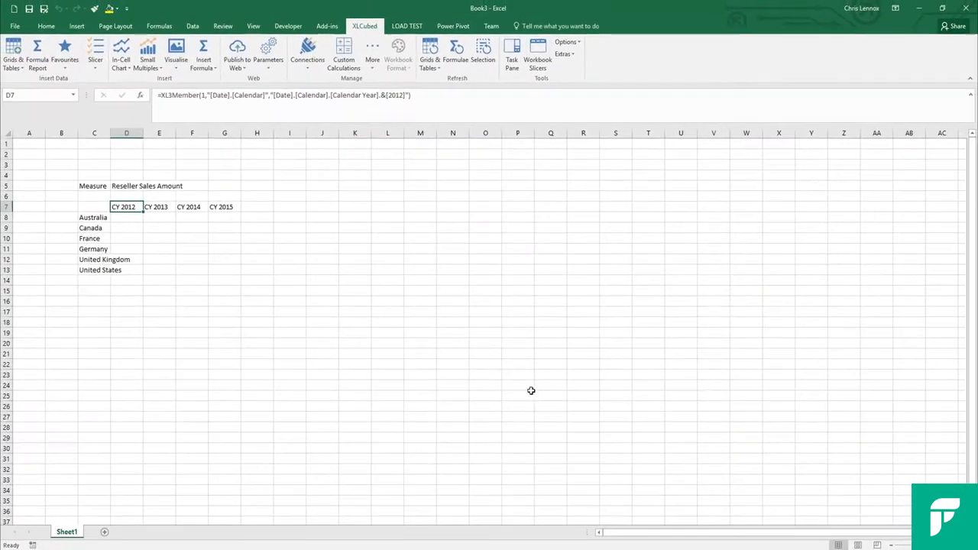
Start a value lookup formula (XL3Lookup) at D8 with Measures and Geography as its first two hierarchies
left_click(131, 219)
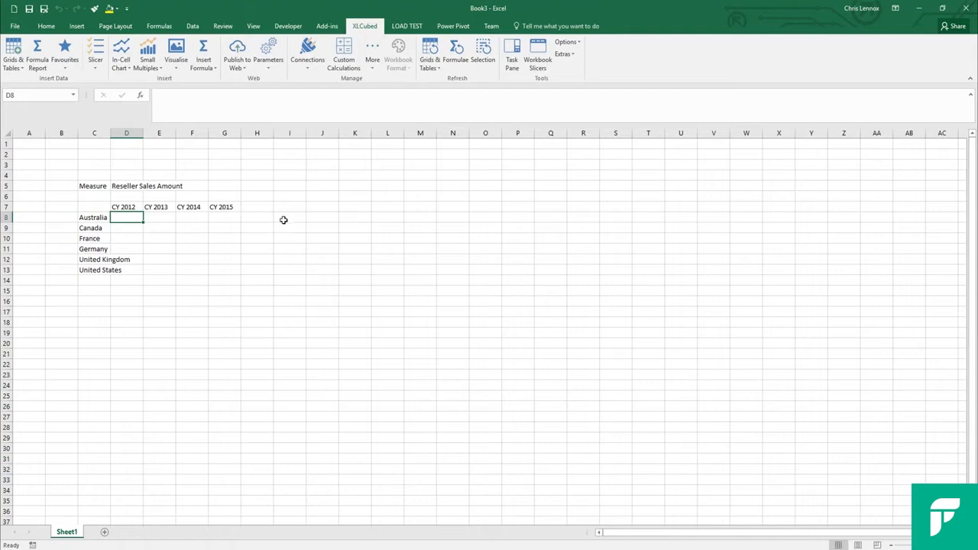
left_click(205, 66)
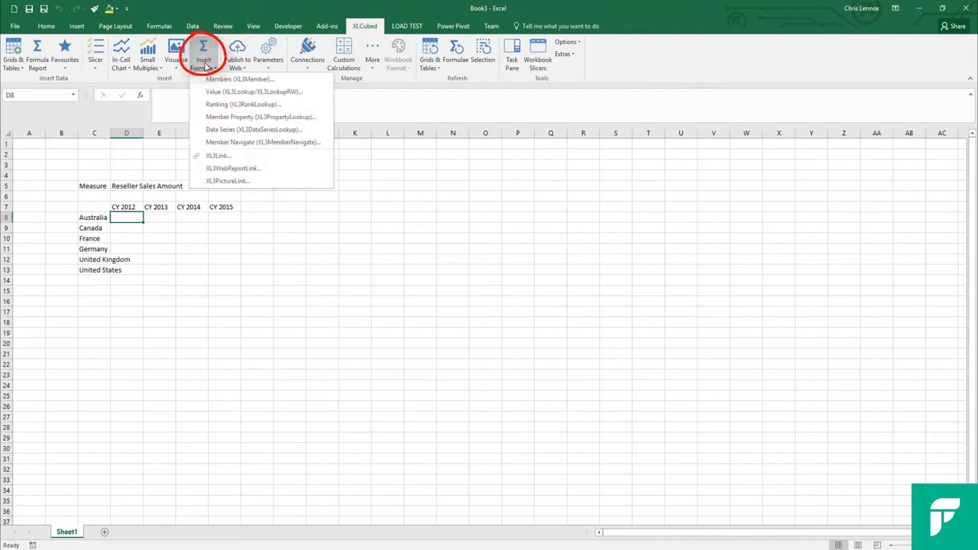
left_click(284, 92)
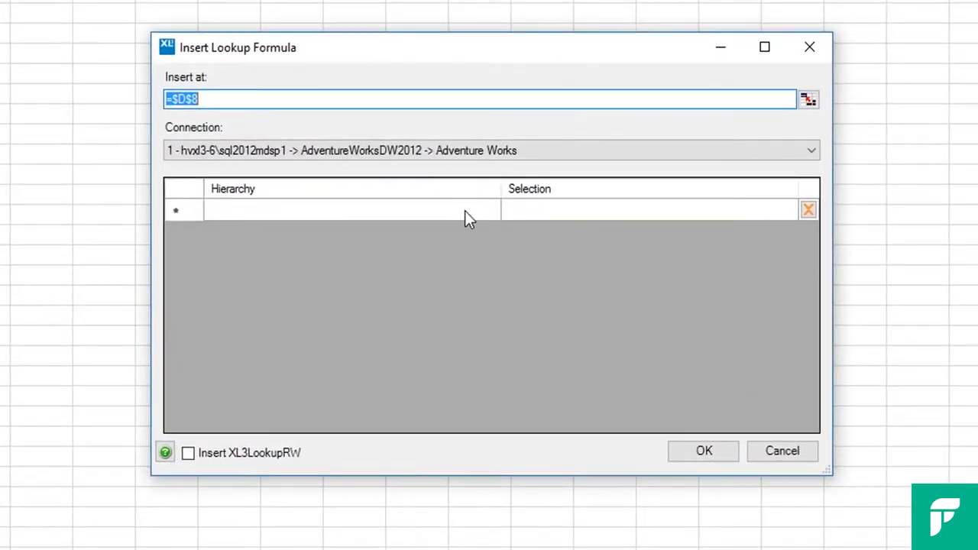
left_click(465, 212)
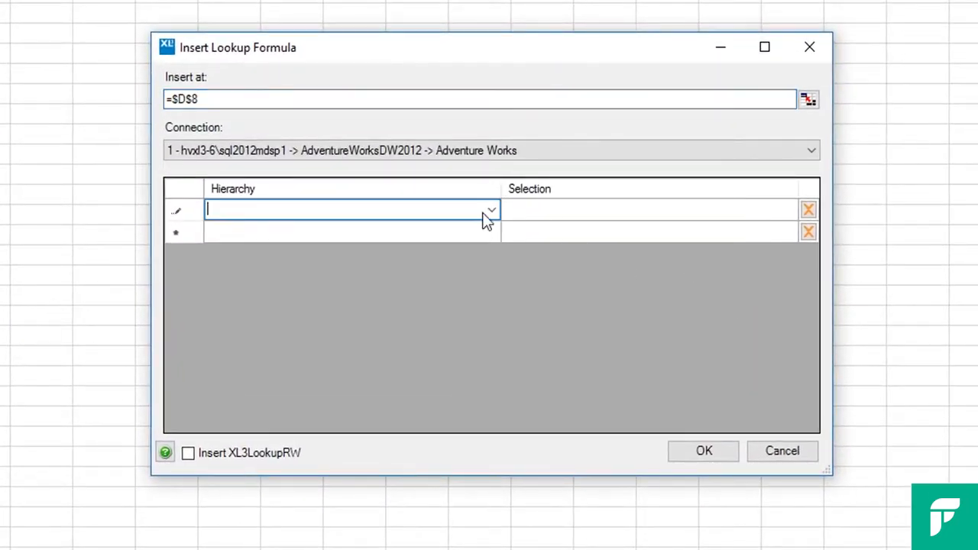
left_click(487, 213)
left_click(267, 230)
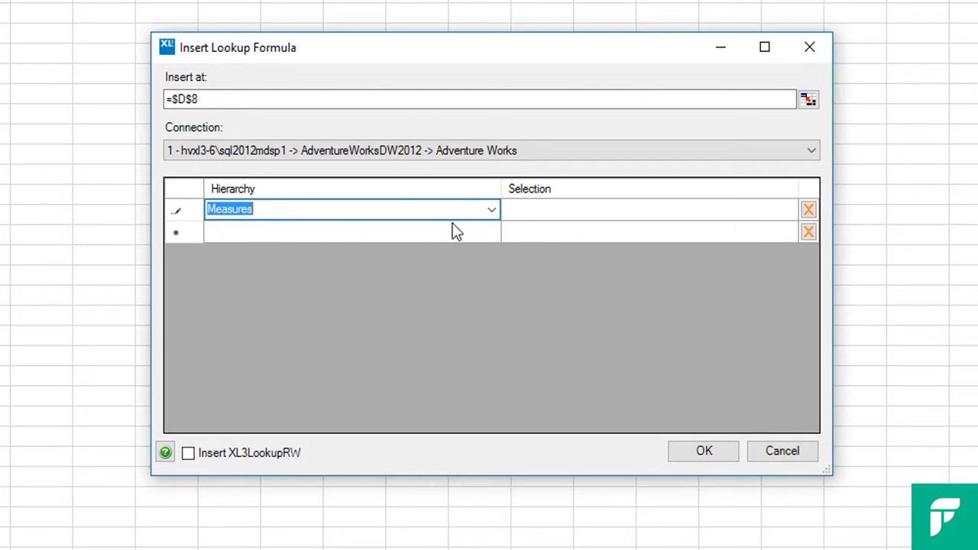
left_click(492, 233)
left_click(492, 233)
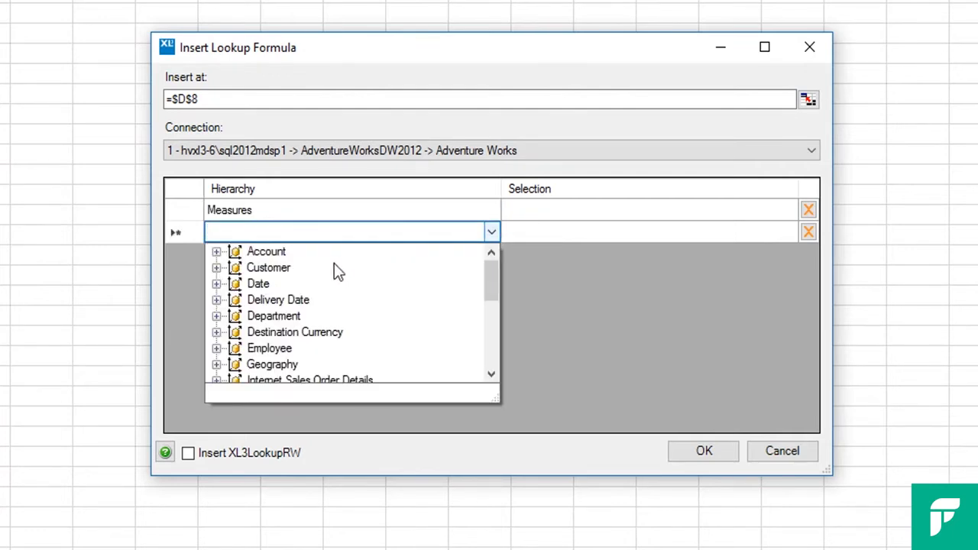
left_click(273, 365)
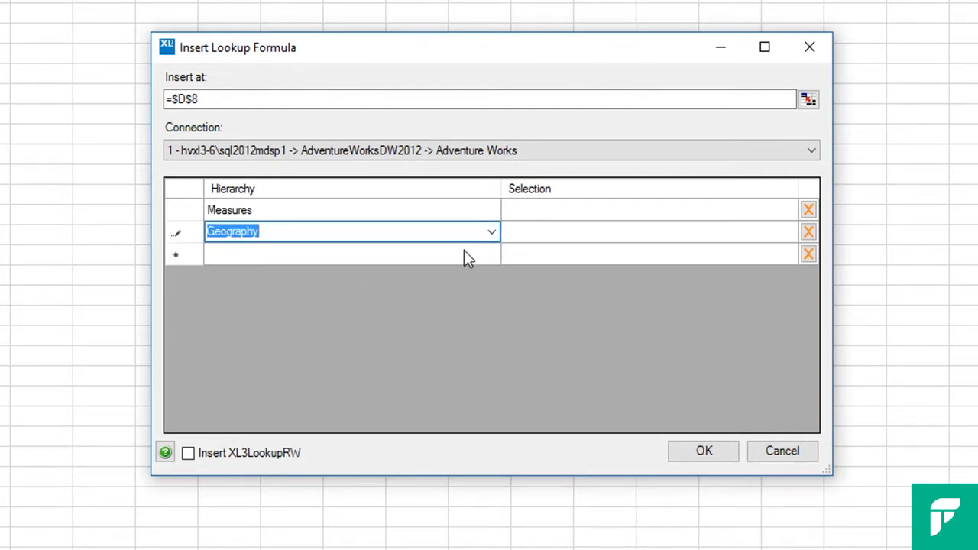
Add Date.Calendar Year as the third hierarchy of the lookup formula
left_click(489, 255)
left_click(492, 255)
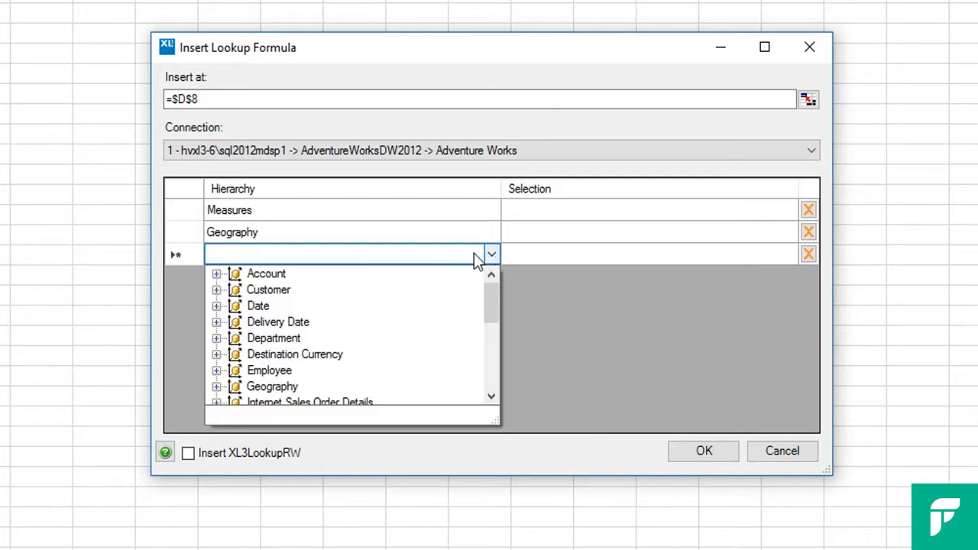
left_click(217, 305)
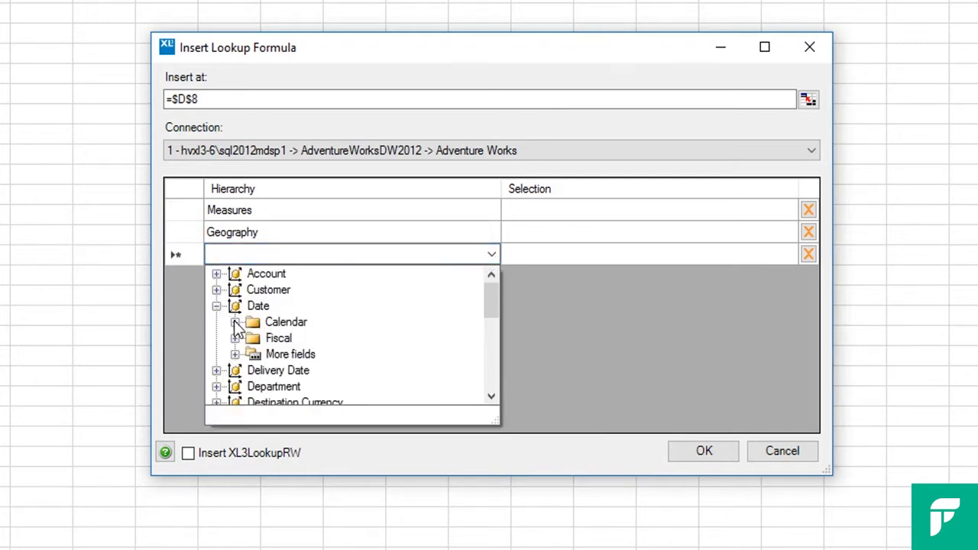
left_click(236, 322)
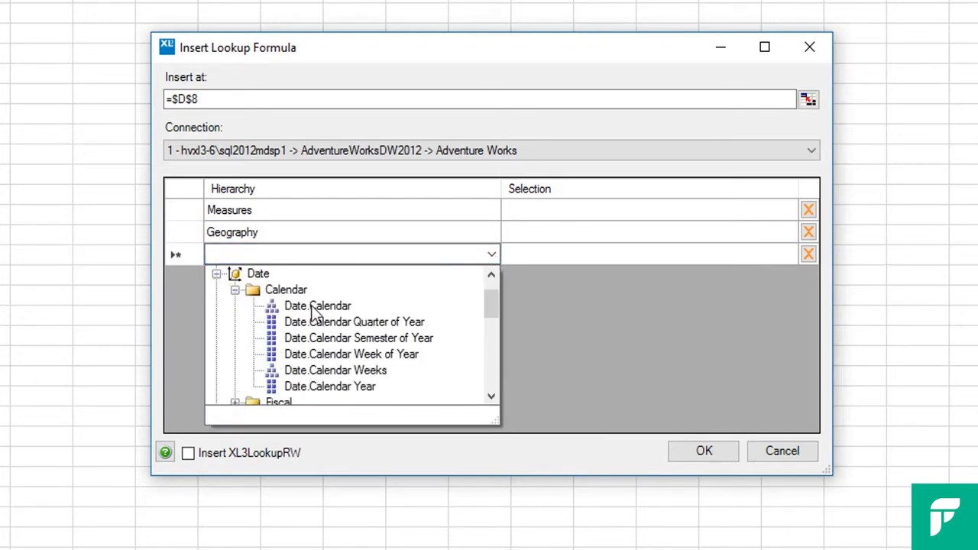
left_click(322, 386)
Link the Measures selection of the lookup formula to cell D5
left_click(766, 212)
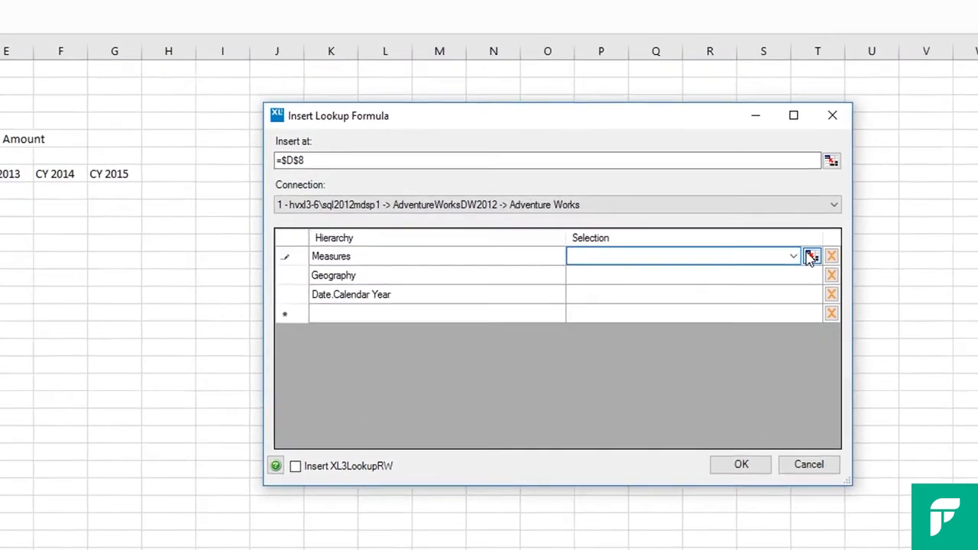
left_click(785, 211)
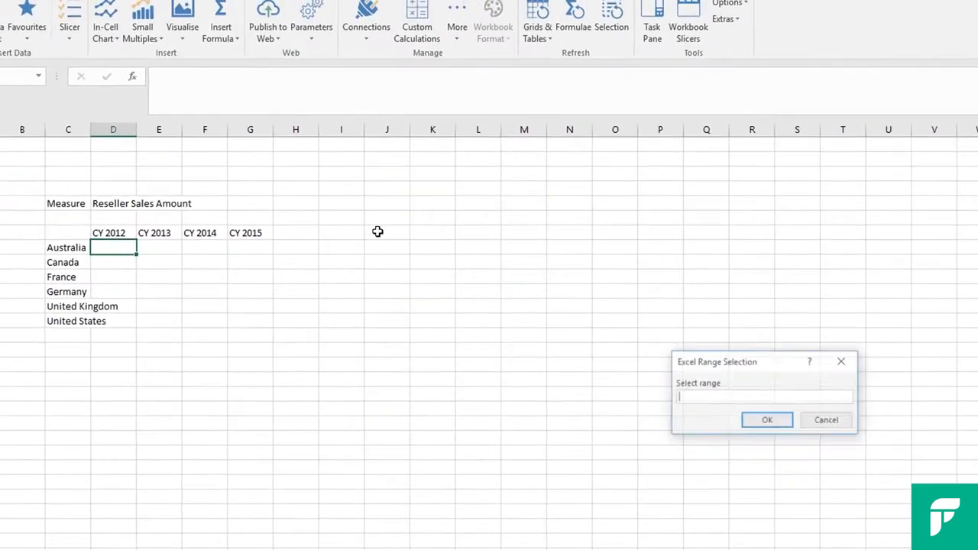
left_click(107, 204)
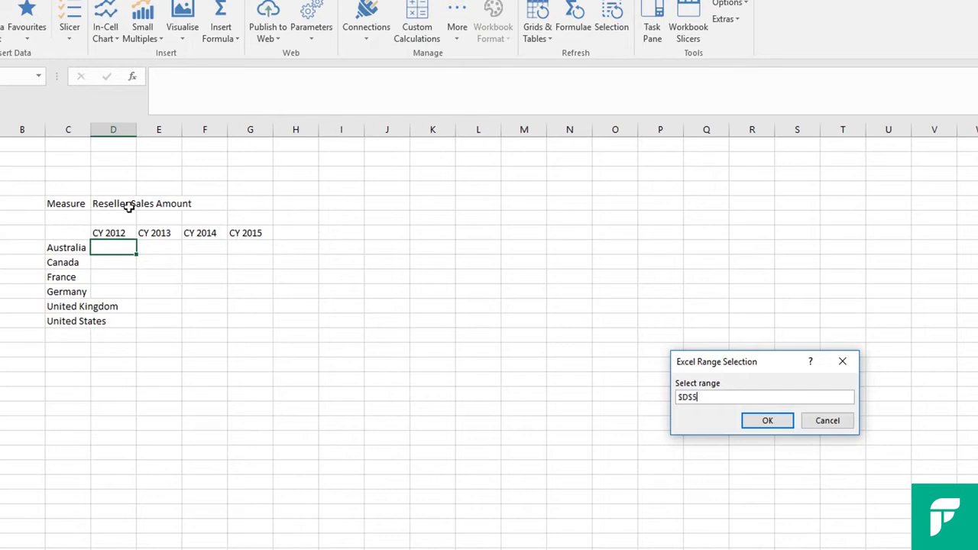
left_click(766, 423)
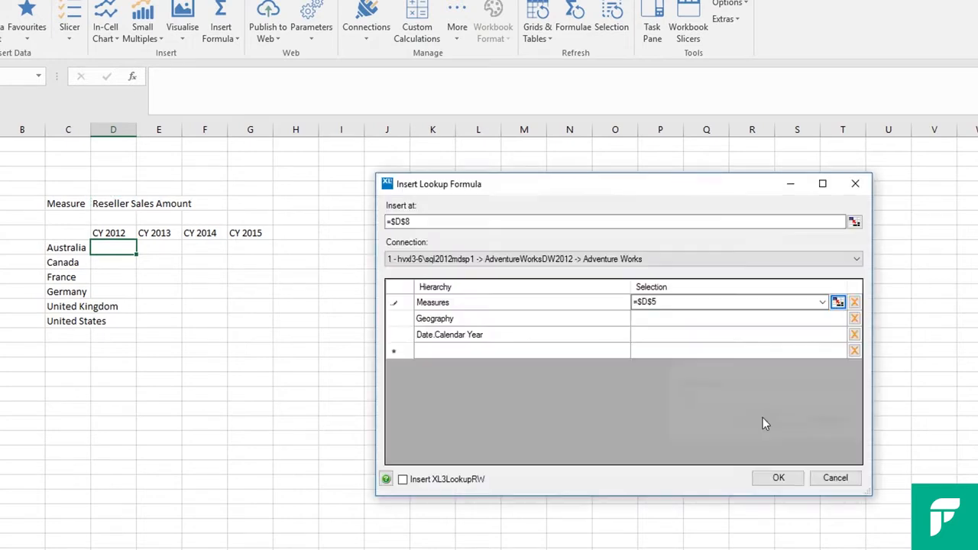
Link the Geography selection of the lookup formula to cell C8
left_click(758, 317)
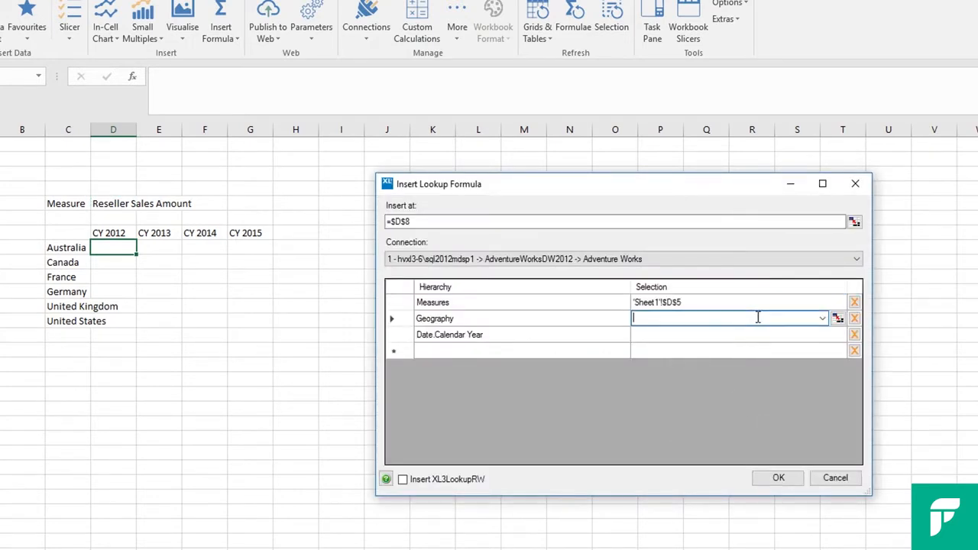
left_click(837, 319)
left_click(63, 250)
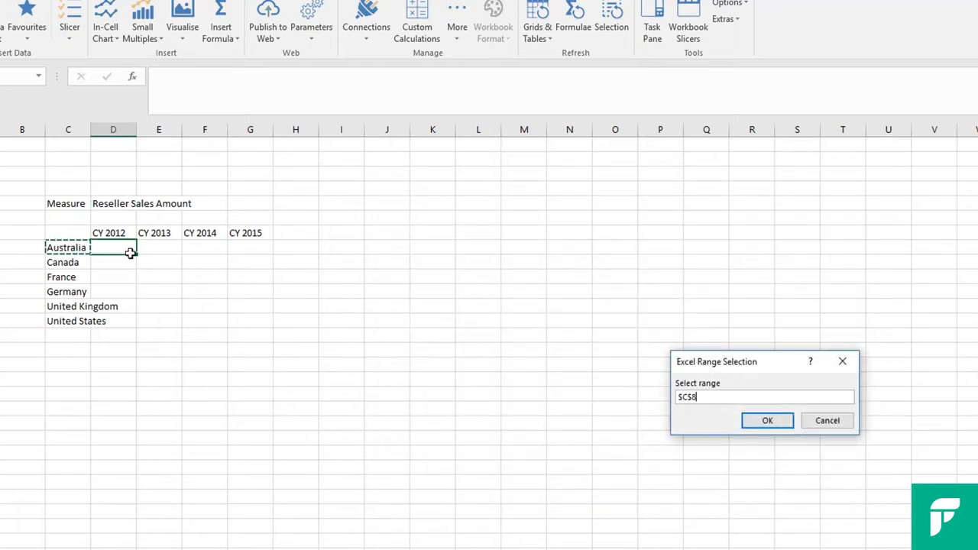
left_click(764, 420)
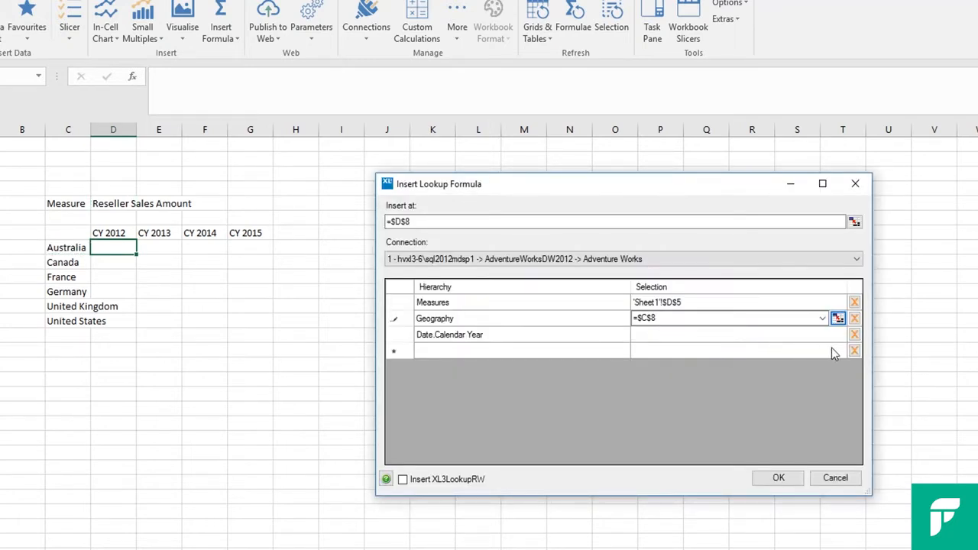
Link the Date.Calendar Year selection to cell D7 and insert the lookup formula
left_click(838, 337)
left_click(838, 335)
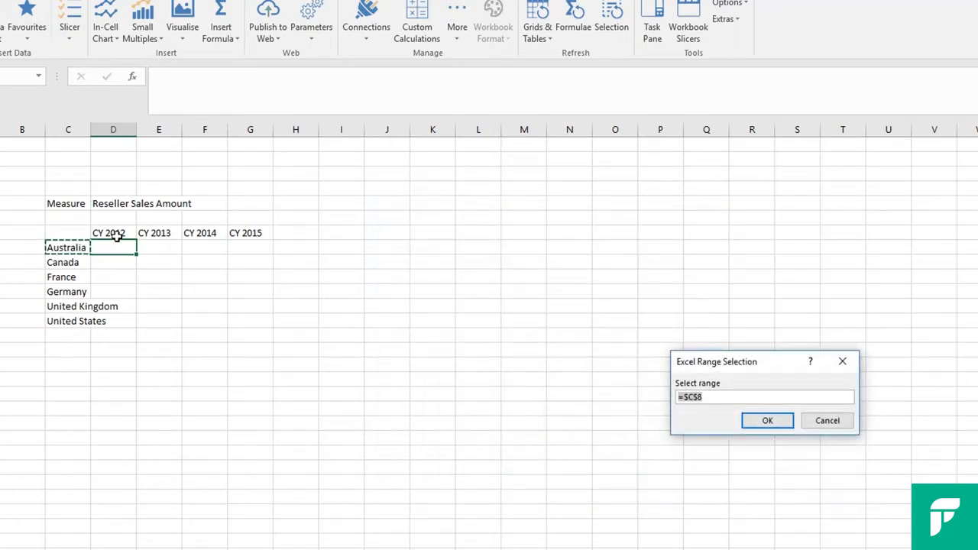
left_click(115, 233)
left_click(766, 423)
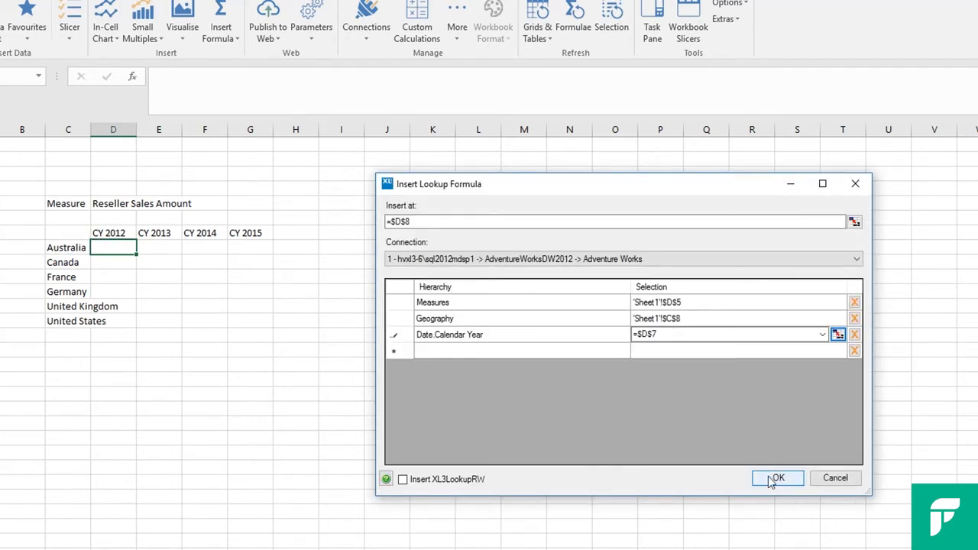
left_click(772, 479)
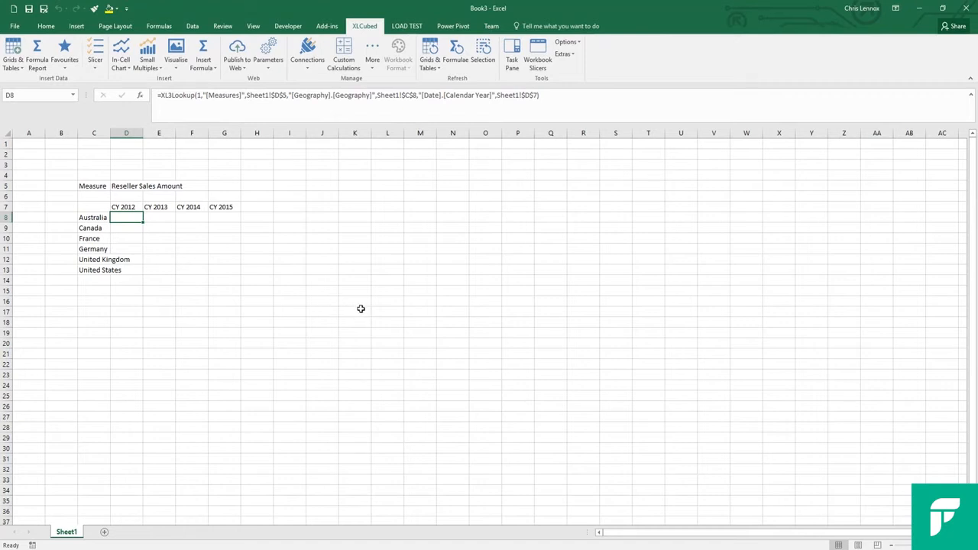
Edit the lookup formula in D8 to use the mixed references $C8 for Geography and D$7 for the calendar year
double_click(128, 218)
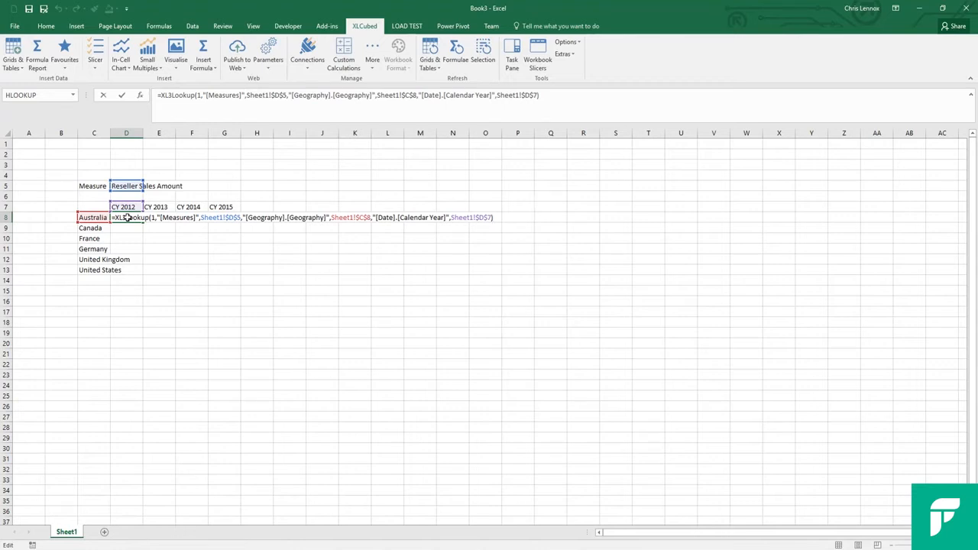
key("ctrl+Return")
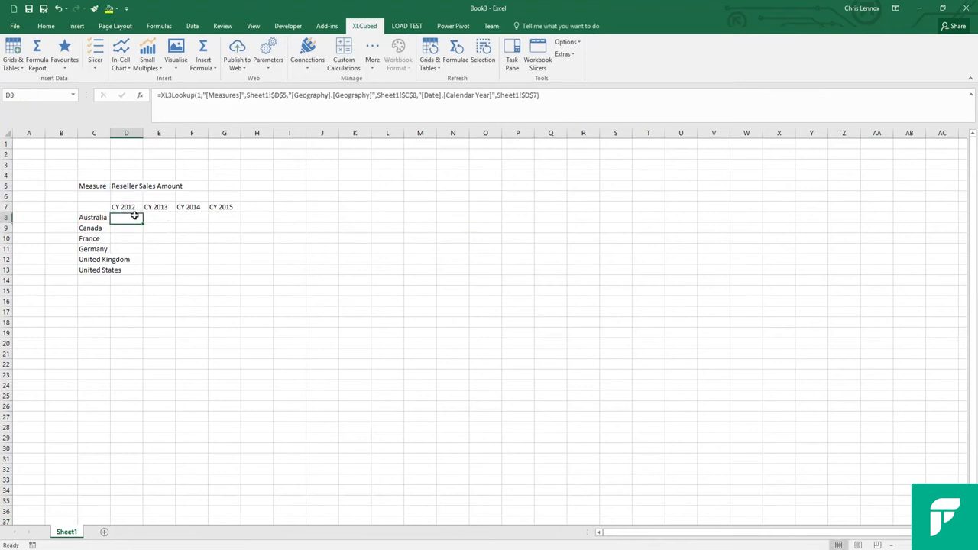
left_click(413, 95)
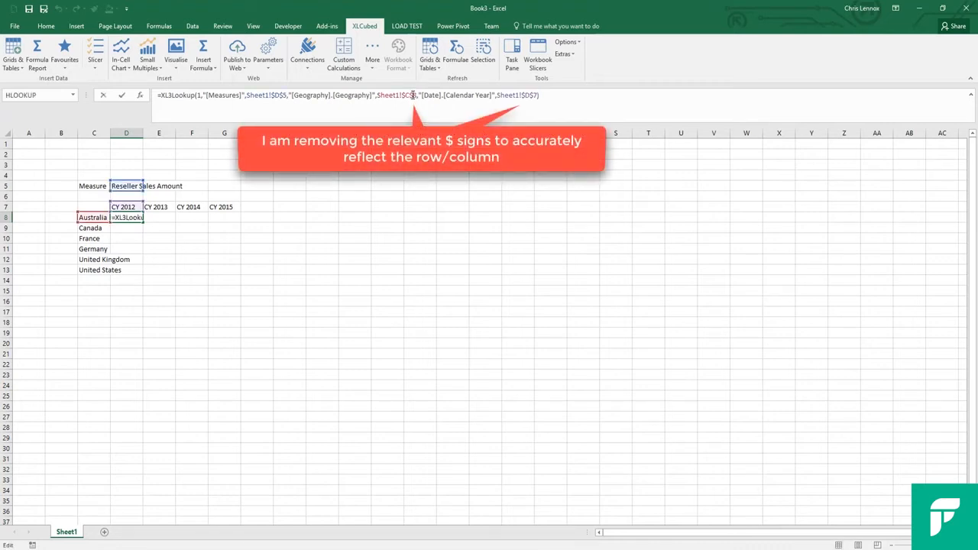
key("BackSpace")
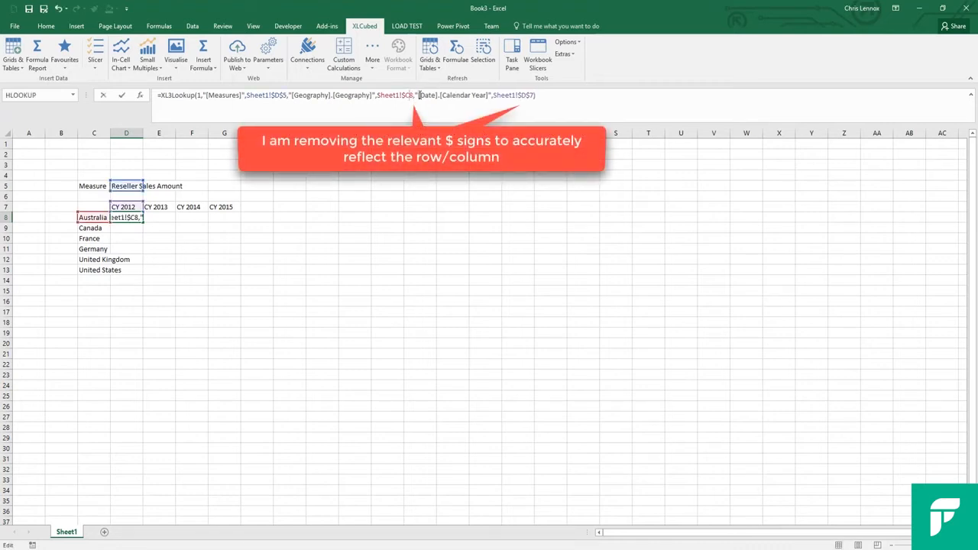
left_click(521, 95)
key("BackSpace")
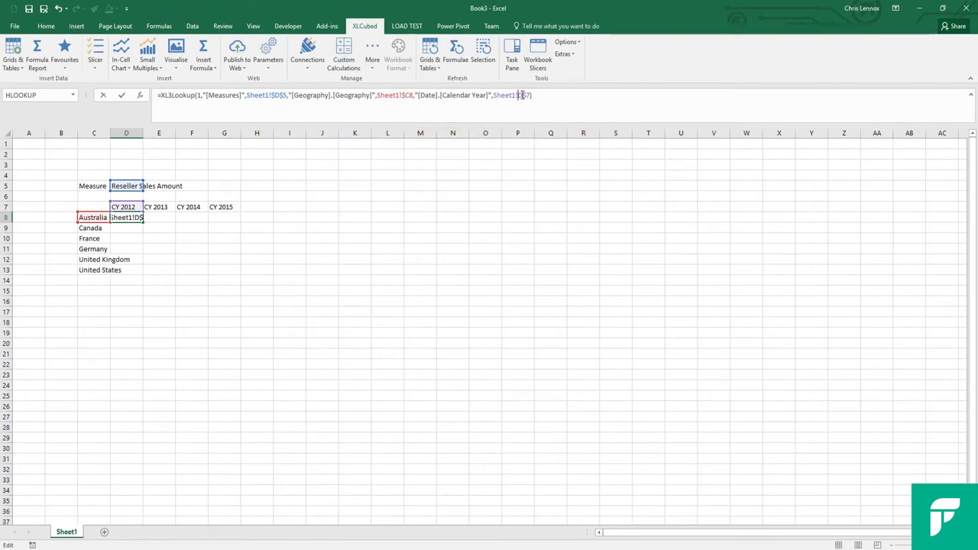
key("Return")
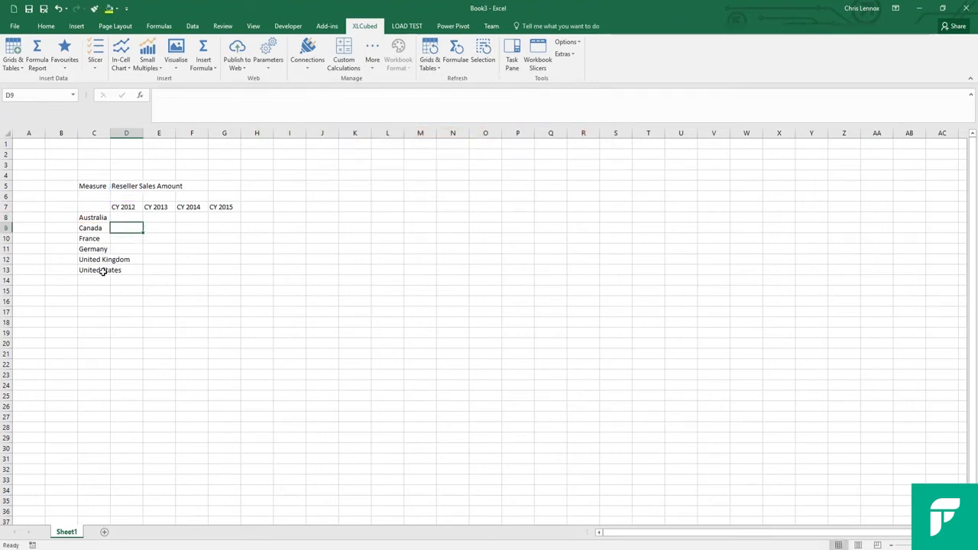
Fill the lookup formula from D8 across the whole country and year block, D8:G13
left_click(132, 218)
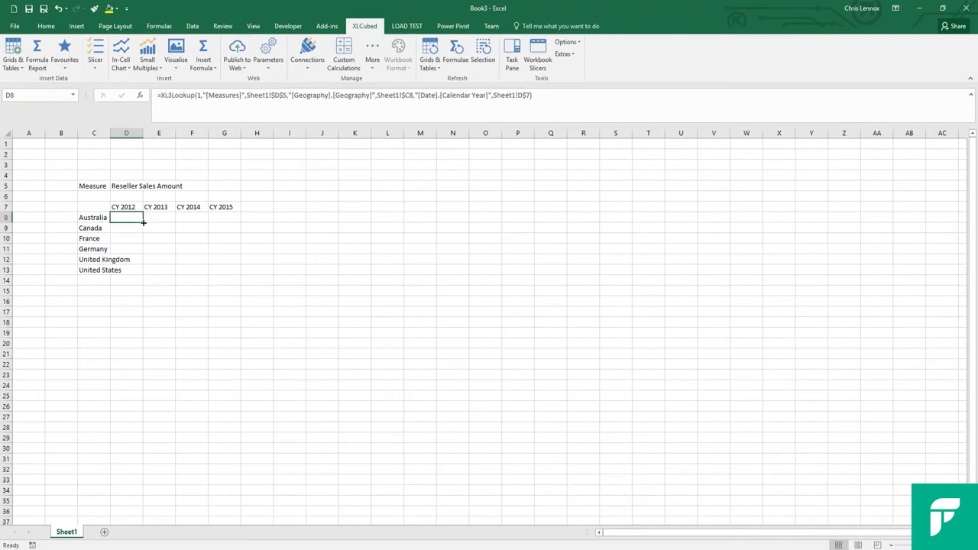
left_click_drag(143, 221, 241, 274)
left_click(273, 252)
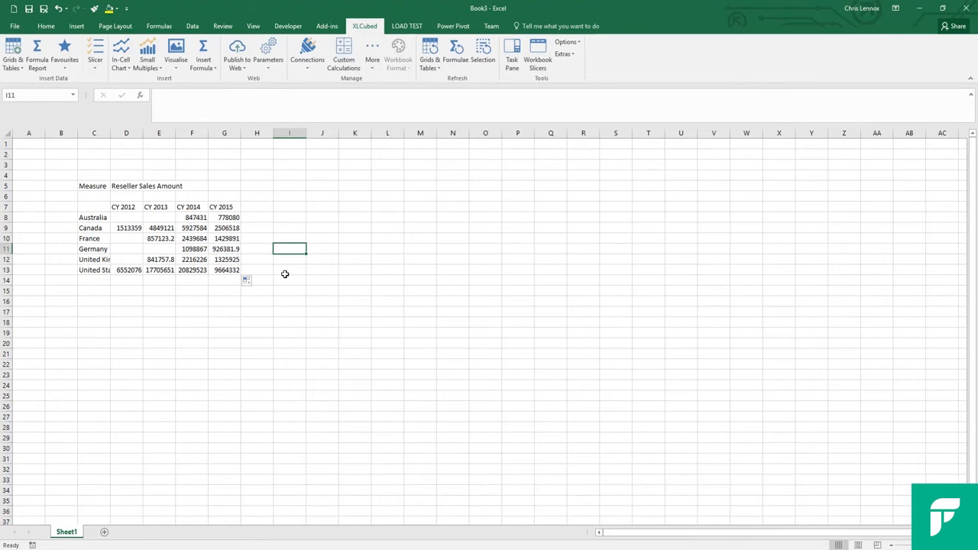
Drill down on Canada in C9 to list its provinces and autofit the width of column C
left_click(90, 228)
double_click(90, 228)
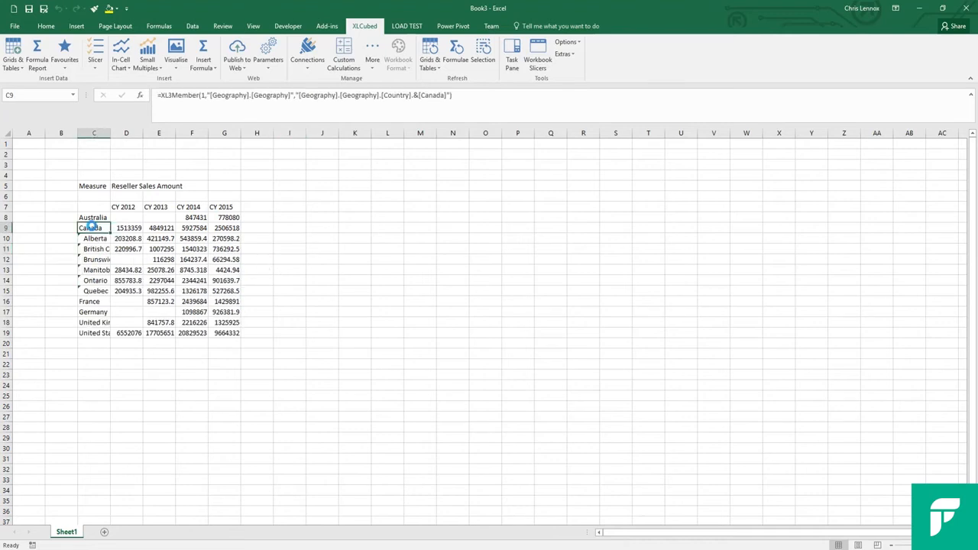
double_click(110, 133)
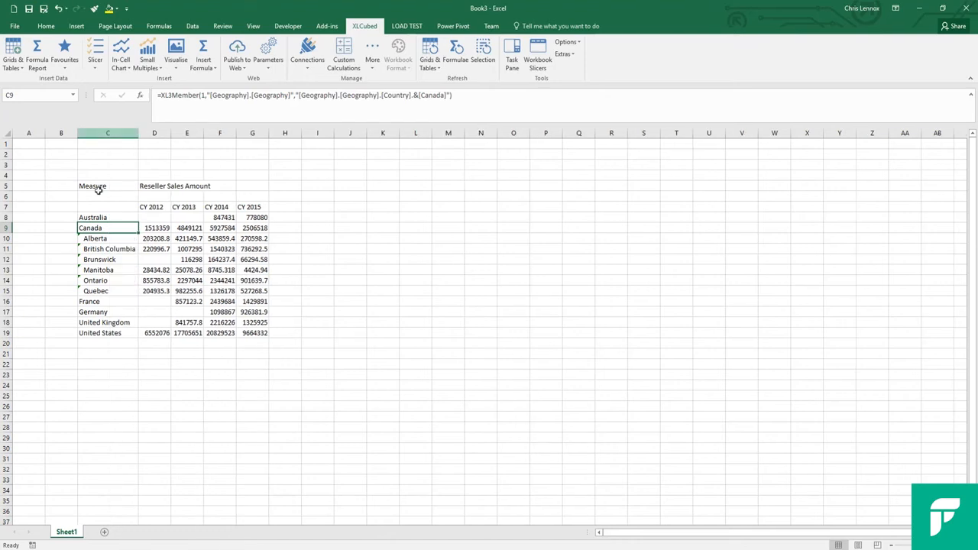
Toggle the drill-down on Canada and Germany in column C, leaving only Canada expanded
double_click(110, 228)
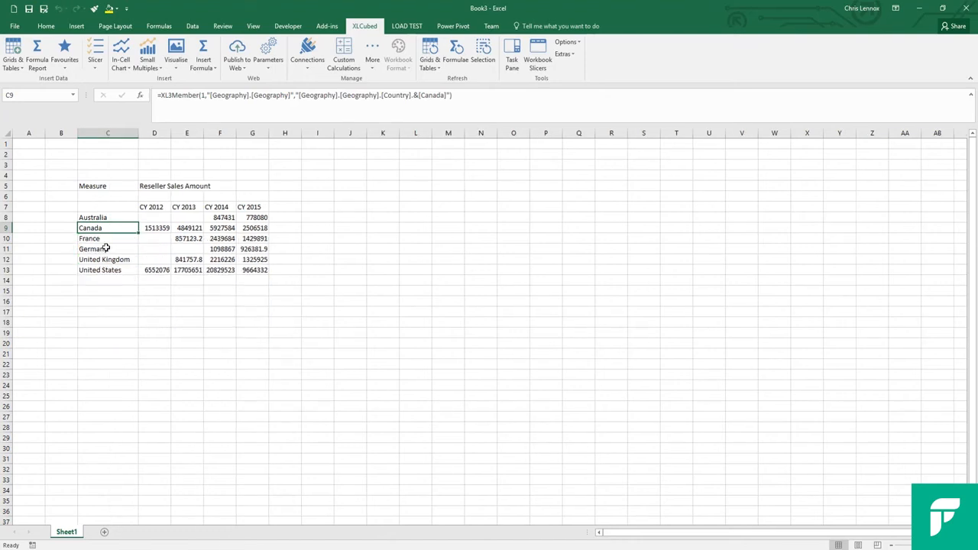
double_click(105, 249)
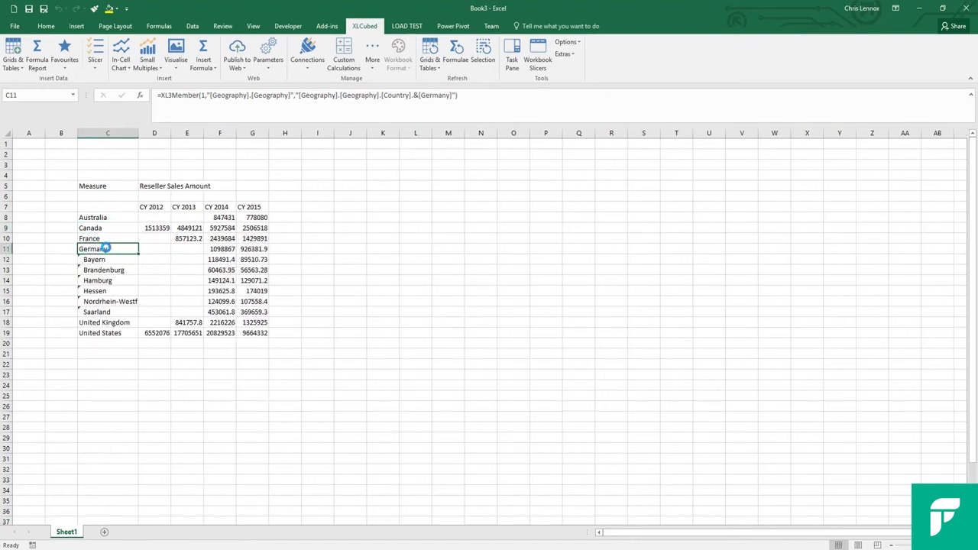
double_click(105, 249)
left_click(99, 227)
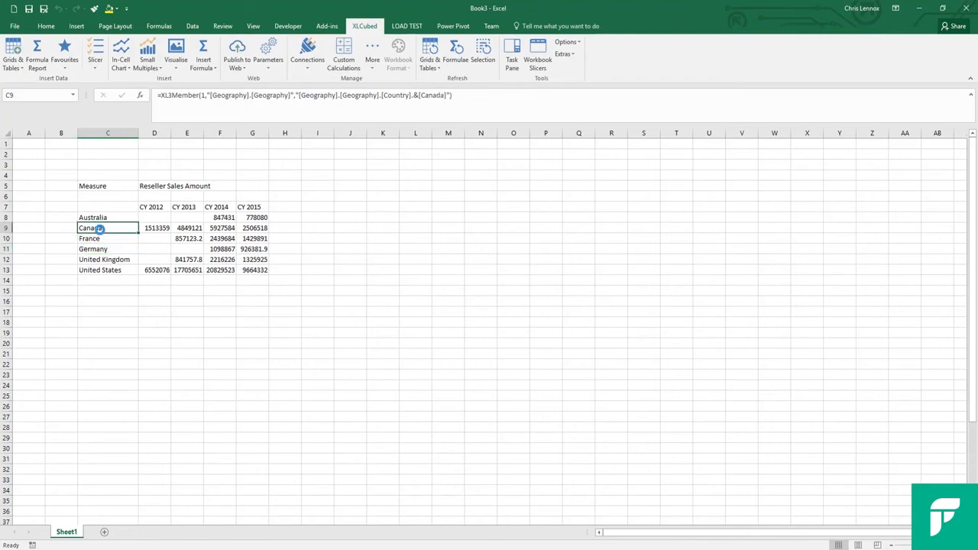
double_click(100, 227)
Change the measure member in D5 to Reseller Order Quantity from the Reseller Sales group
double_click(155, 187)
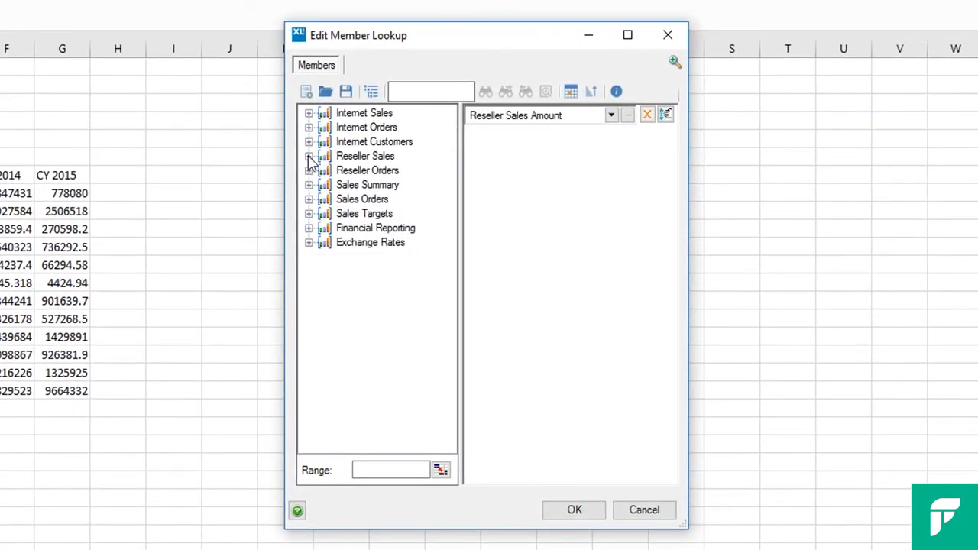
left_click(308, 156)
left_click(648, 115)
left_click_drag(401, 184, 557, 166)
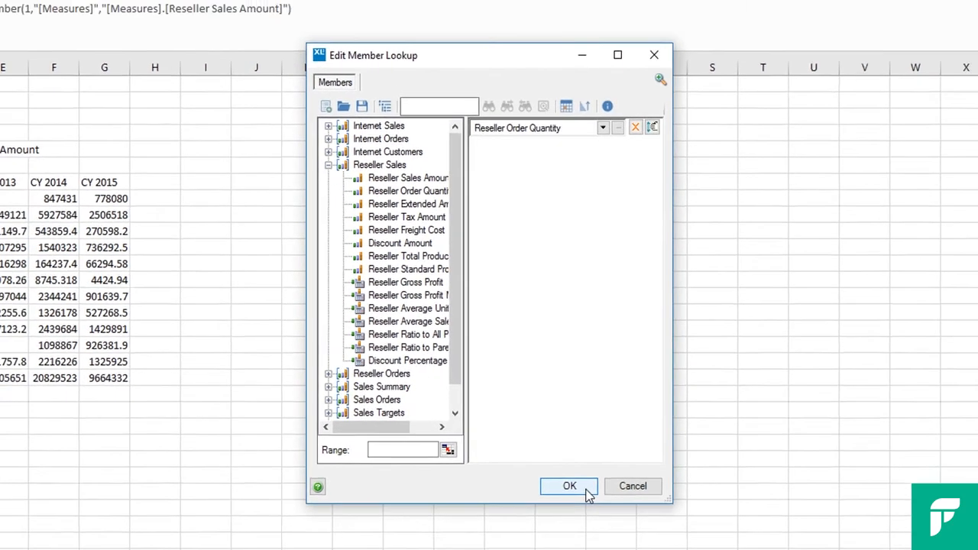
left_click(586, 490)
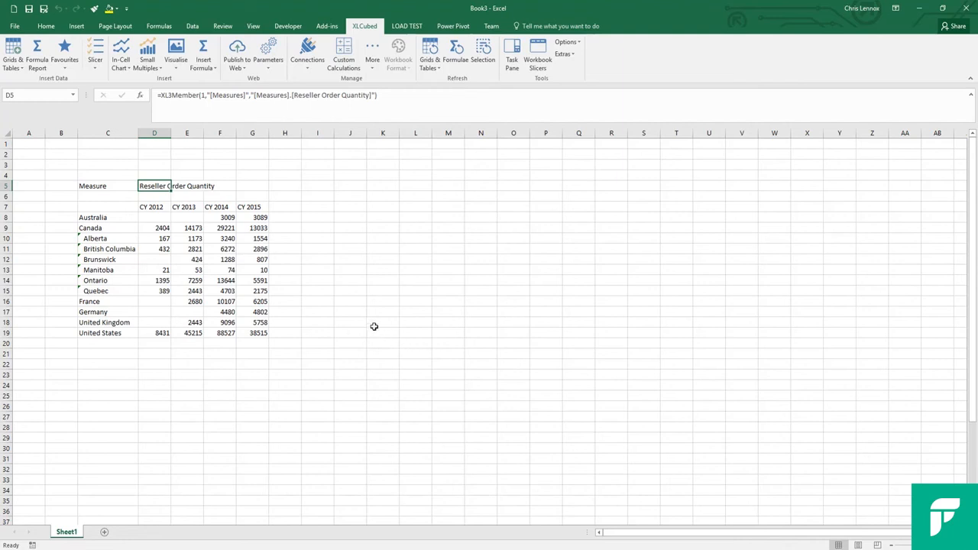
Replace the Australia member in C8 with United States
left_click(115, 217)
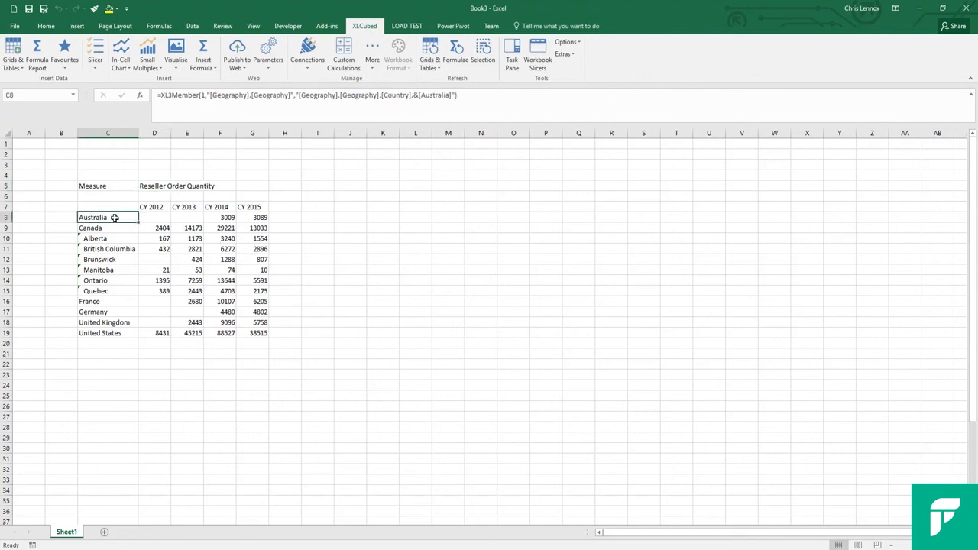
type("United")
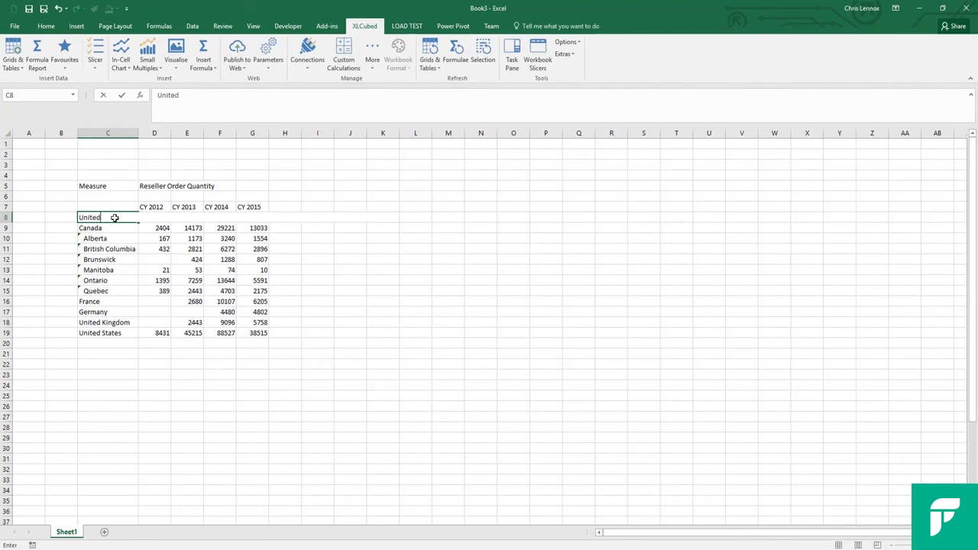
type(" States")
key("Return")
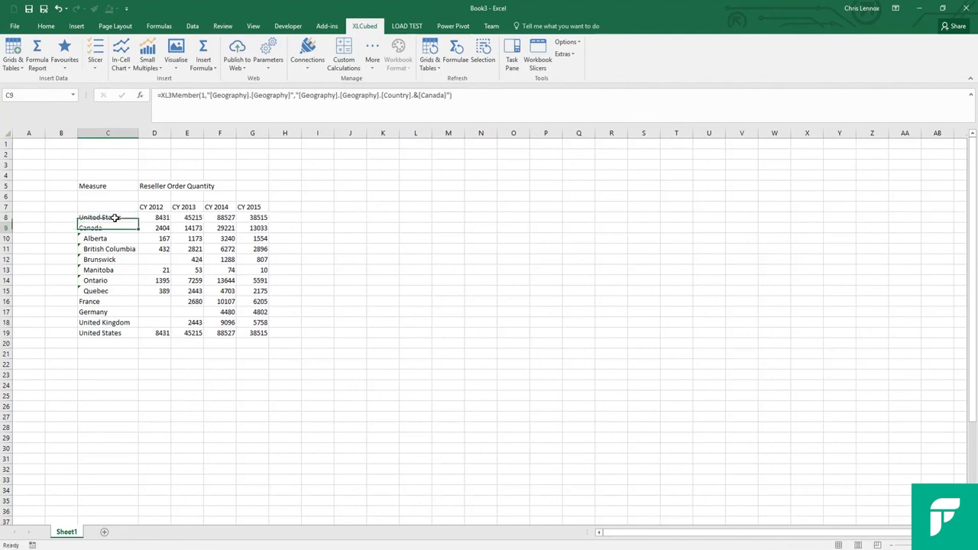
Replace the Germany member in C17 with France
left_click(116, 311)
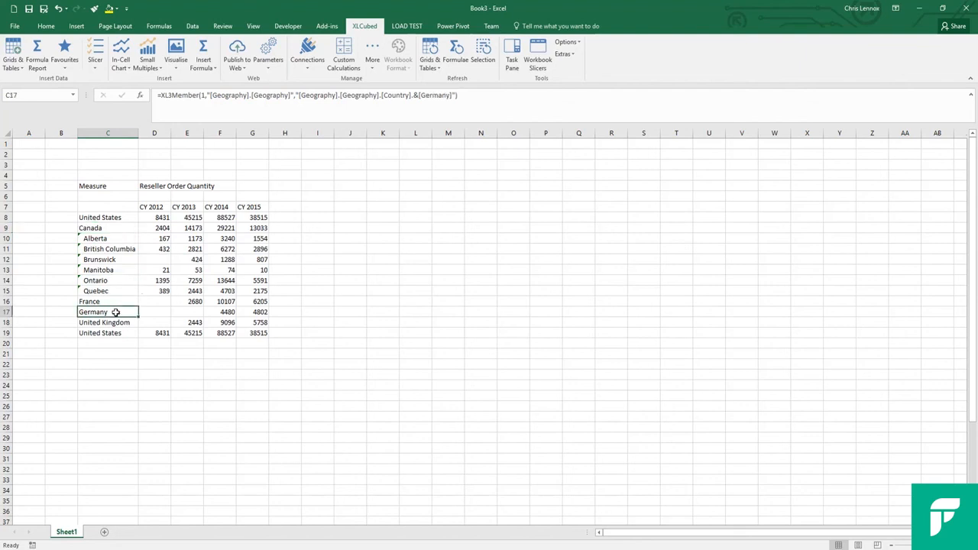
type("France")
key("Return")
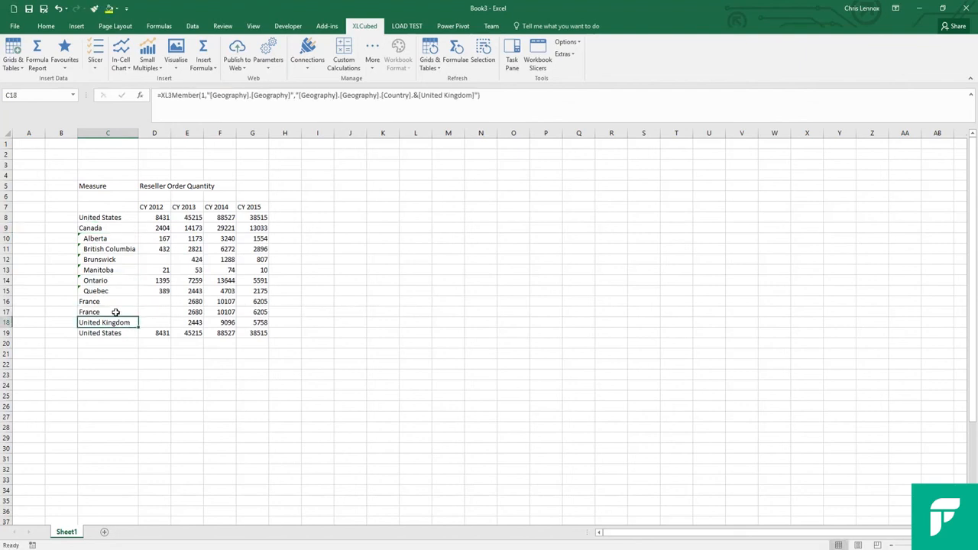
left_click(115, 301)
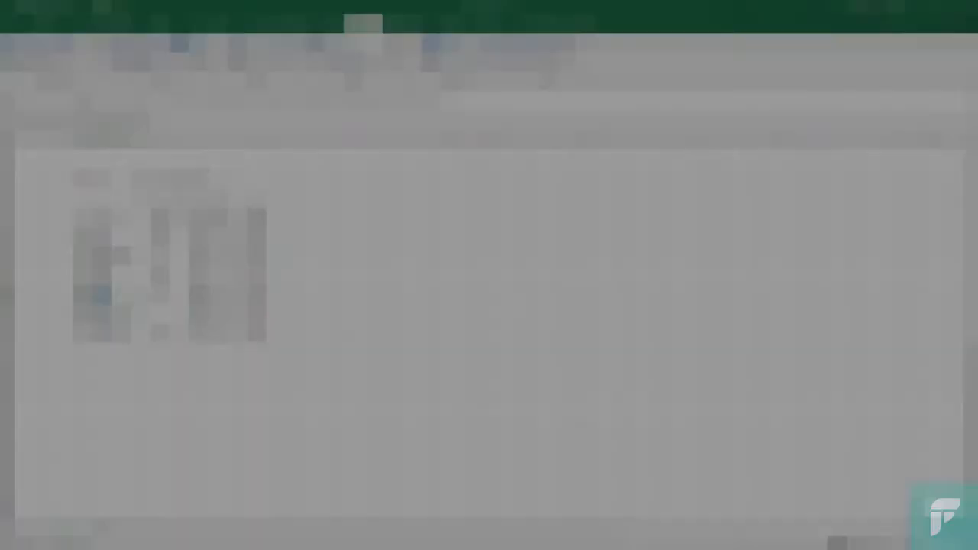